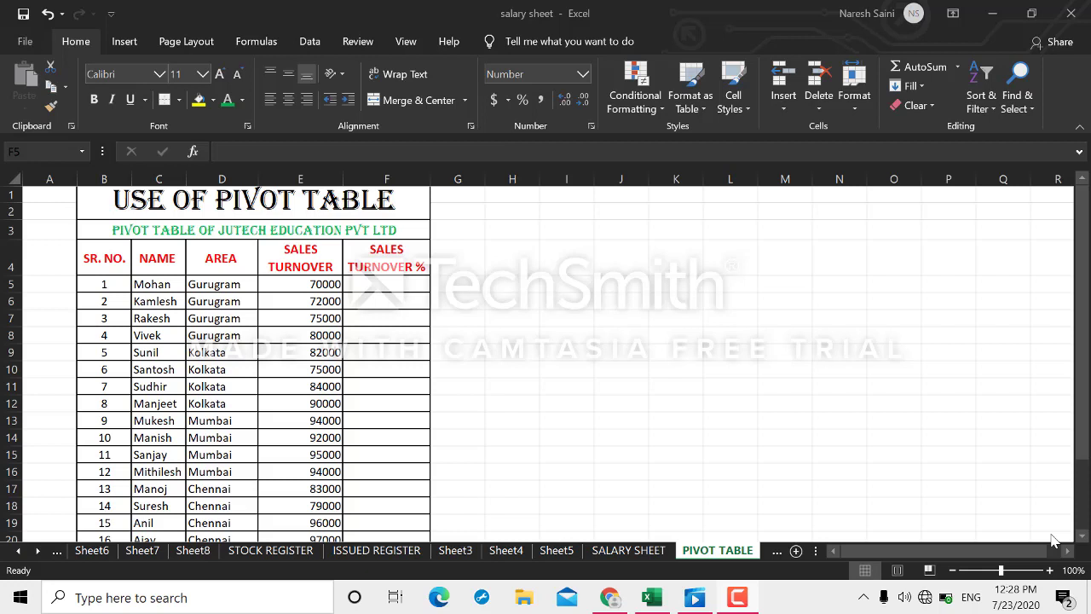
# Inspect the turnover column and the SUM formula behind the 1731000 total in E25.
pyautogui.click(556, 337)
pyautogui.click(574, 228)
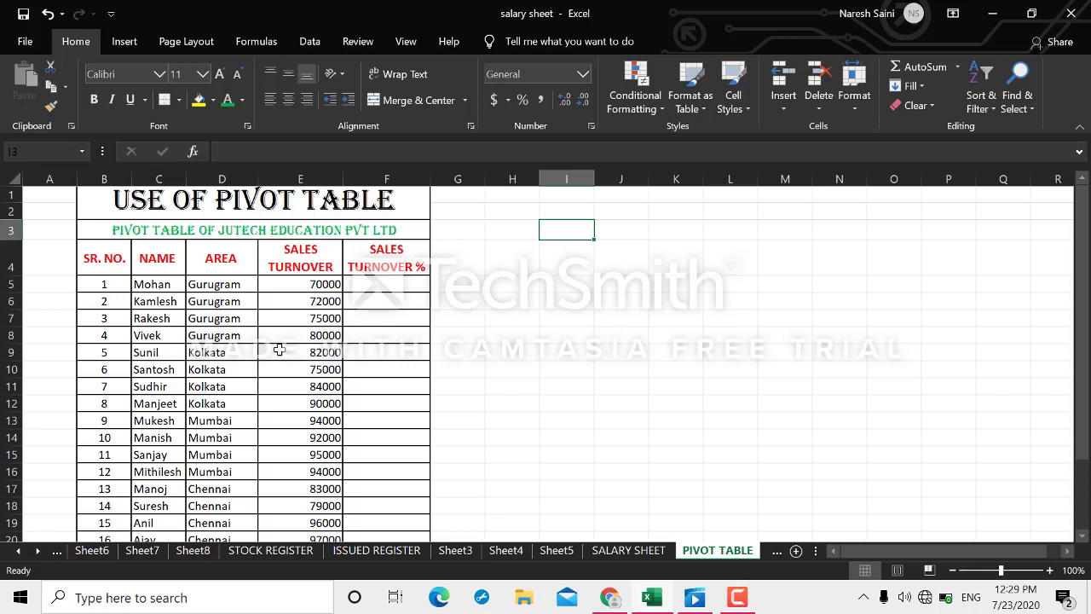
pyautogui.keyDown('ctrl'); pyautogui.click(1081, 267); pyautogui.keyUp('ctrl')
pyautogui.moveTo(1081, 267); pyautogui.dragTo(1082, 289)
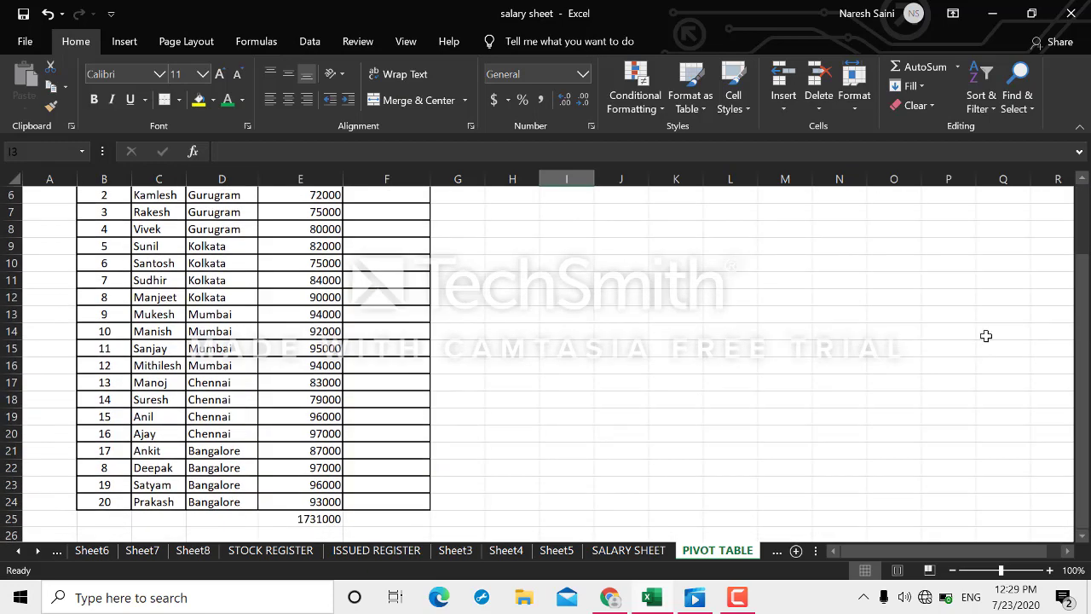
pyautogui.click(285, 387)
pyautogui.press('Up')
pyautogui.press('Up')
pyautogui.press('Up')
pyautogui.press('Up')
pyautogui.press('Up')
pyautogui.press('Up')
pyautogui.press('Up')
pyautogui.press('Up')
pyautogui.press('Up')
pyautogui.press('Up')
pyautogui.press('Up')
pyautogui.press('Up')
pyautogui.press('Up')
pyautogui.press('Up')
pyautogui.press('Up')
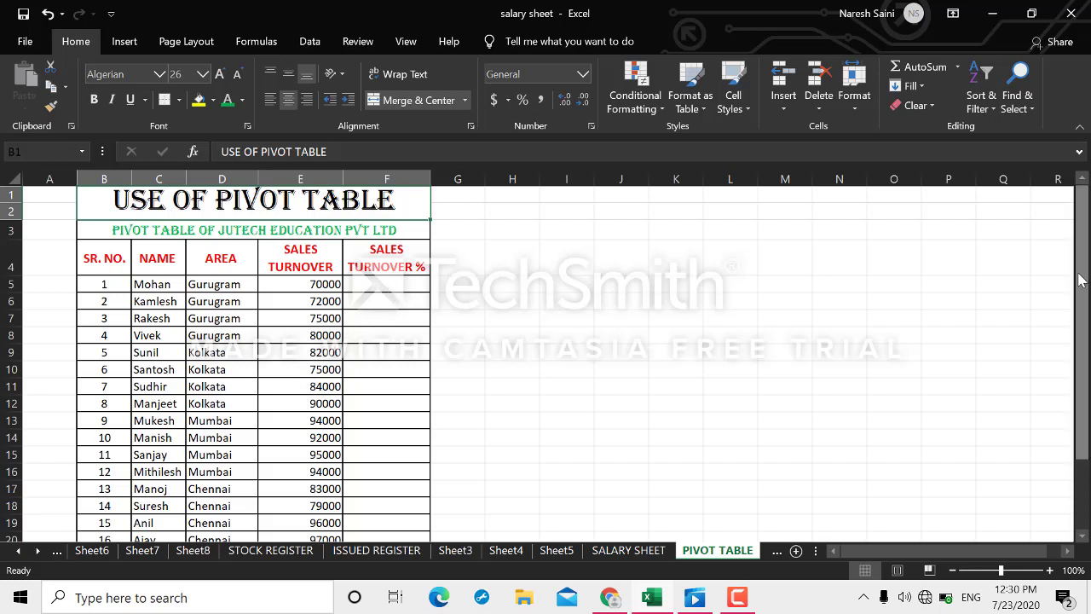
pyautogui.moveTo(1086, 272); pyautogui.dragTo(1081, 283)
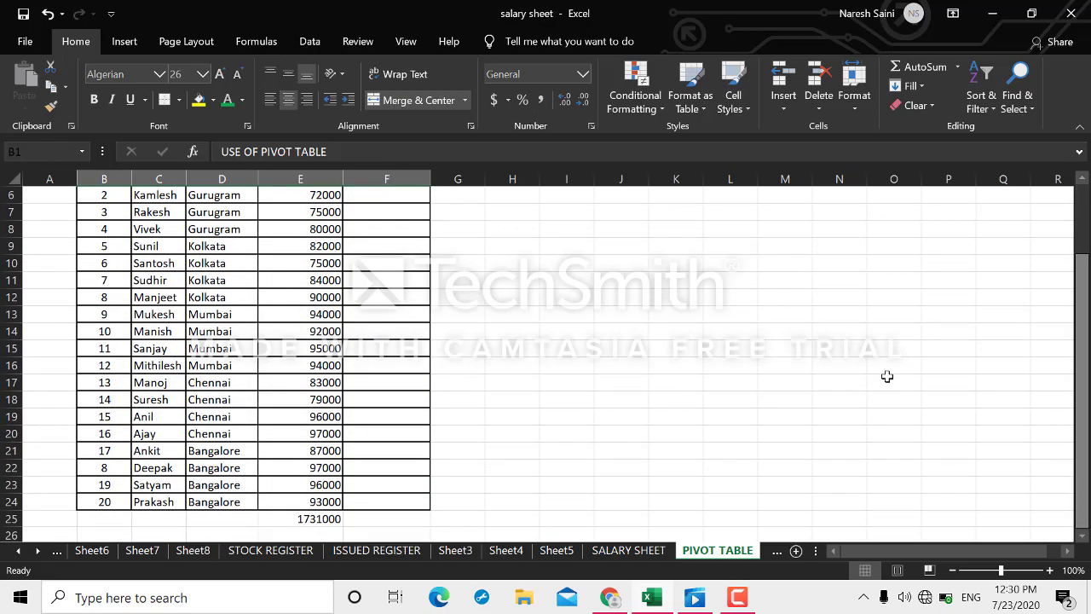
pyautogui.click(321, 518)
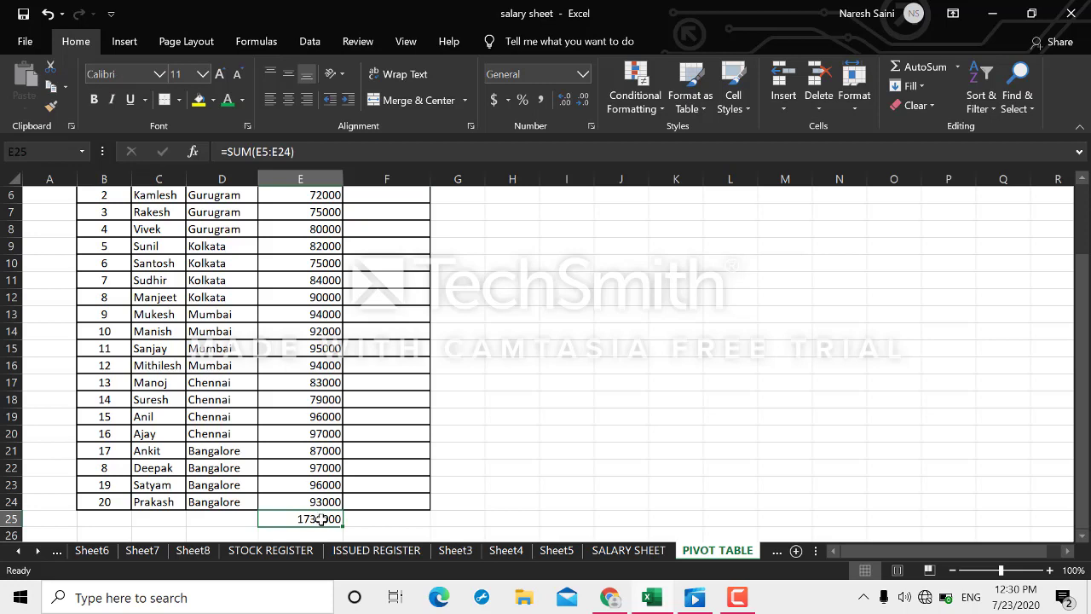
pyautogui.doubleClick(317, 518)
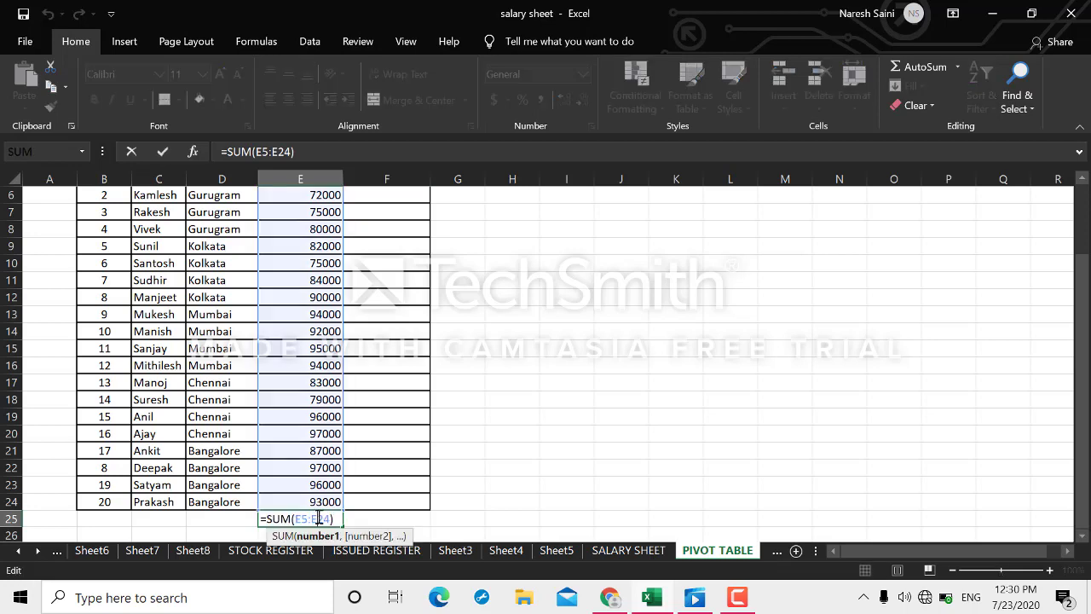
pyautogui.press('Return')
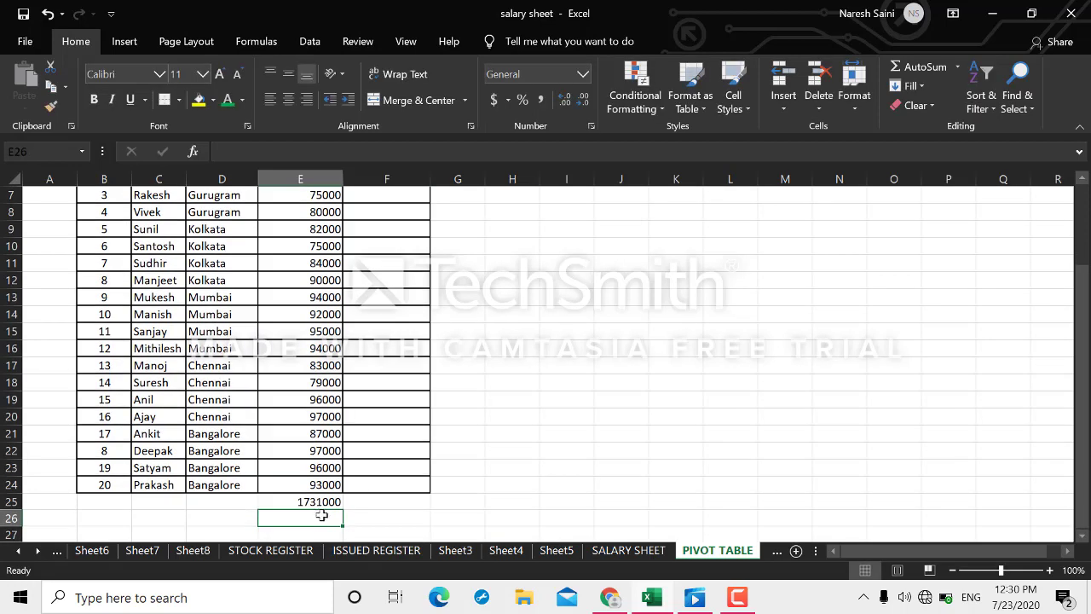
pyautogui.click(410, 486)
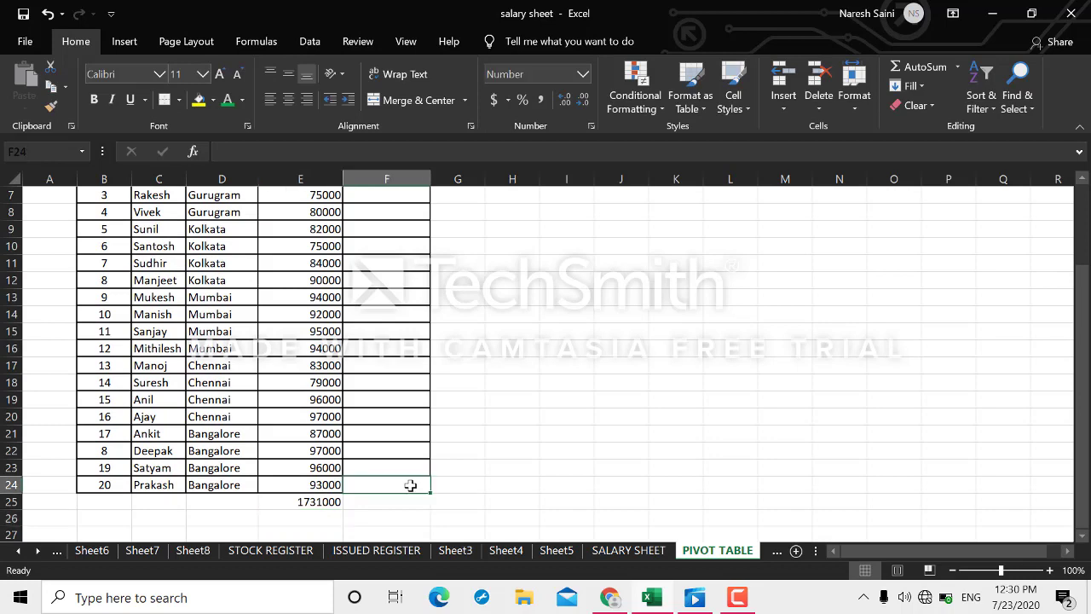
pyautogui.press('Up')
pyautogui.press('Up')
pyautogui.press('Up')
pyautogui.press('Up')
pyautogui.press('Up')
pyautogui.press('Up')
pyautogui.press('Up')
pyautogui.press('Up')
pyautogui.press('Up')
pyautogui.press('Up')
pyautogui.press('Up')
pyautogui.press('Up')
pyautogui.press('Up')
pyautogui.press('Up')
pyautogui.press('Up')
pyautogui.press('Up')
pyautogui.press('Up')
pyautogui.press('Up')
pyautogui.press('Up')
pyautogui.press('Up')
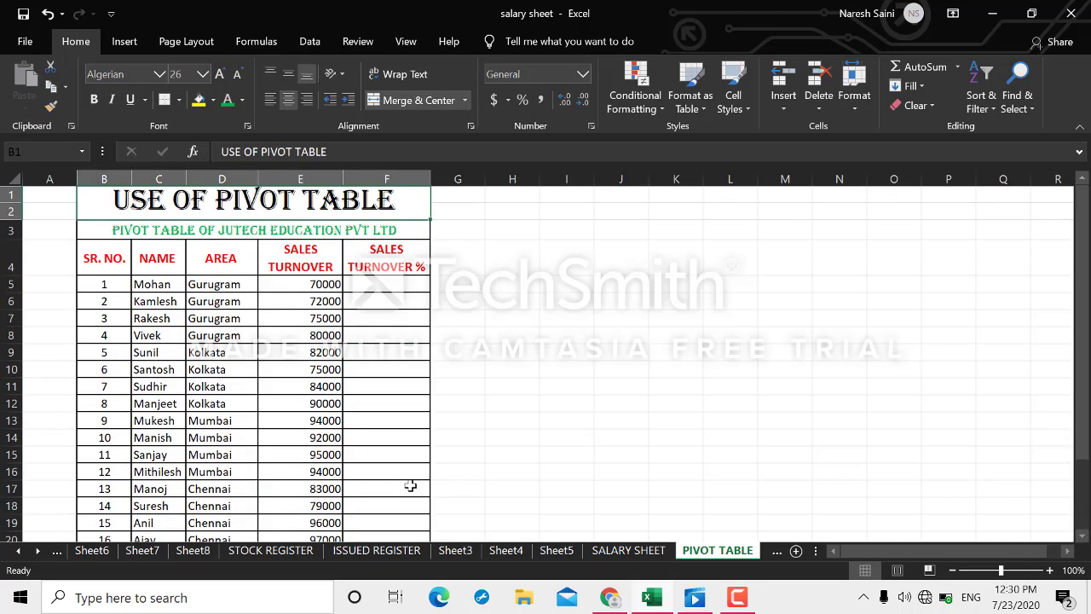
# Enter the formula =E5*100/E25 in F5.
pyautogui.click(401, 288)
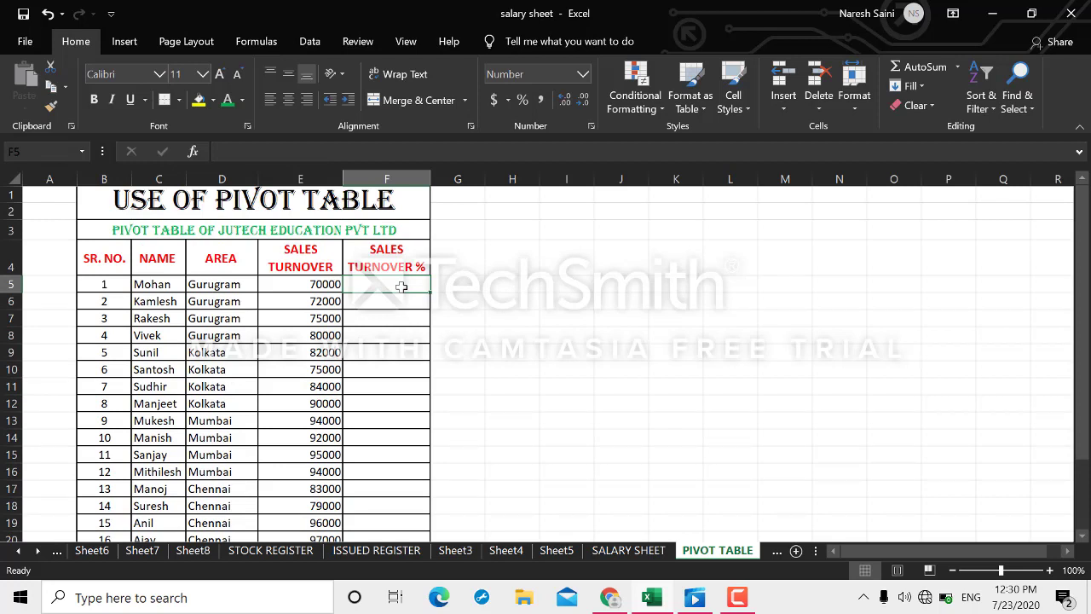
pyautogui.write('=')
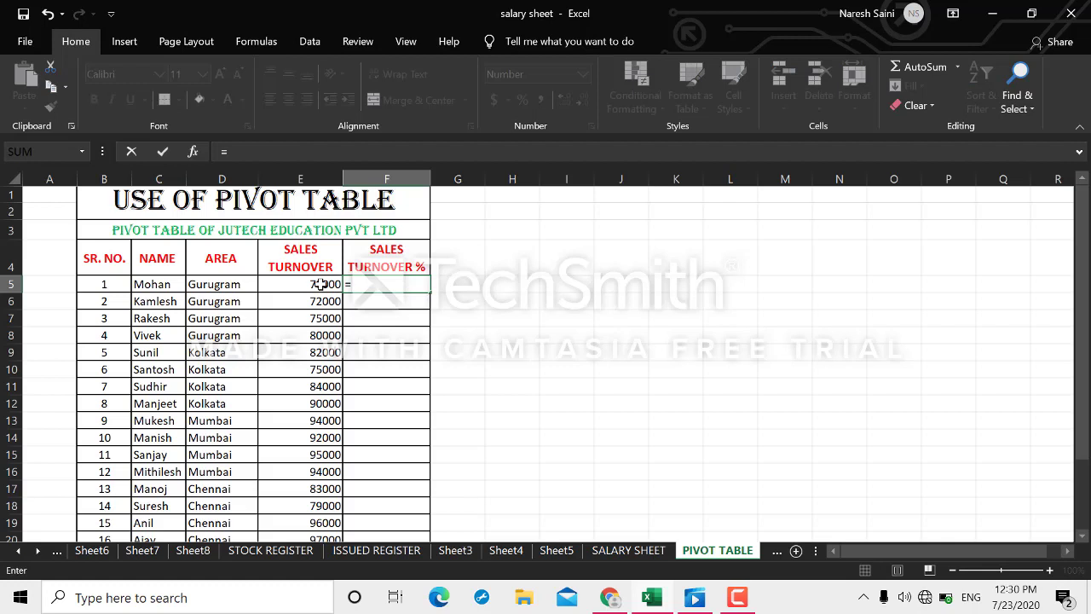
pyautogui.click(319, 284)
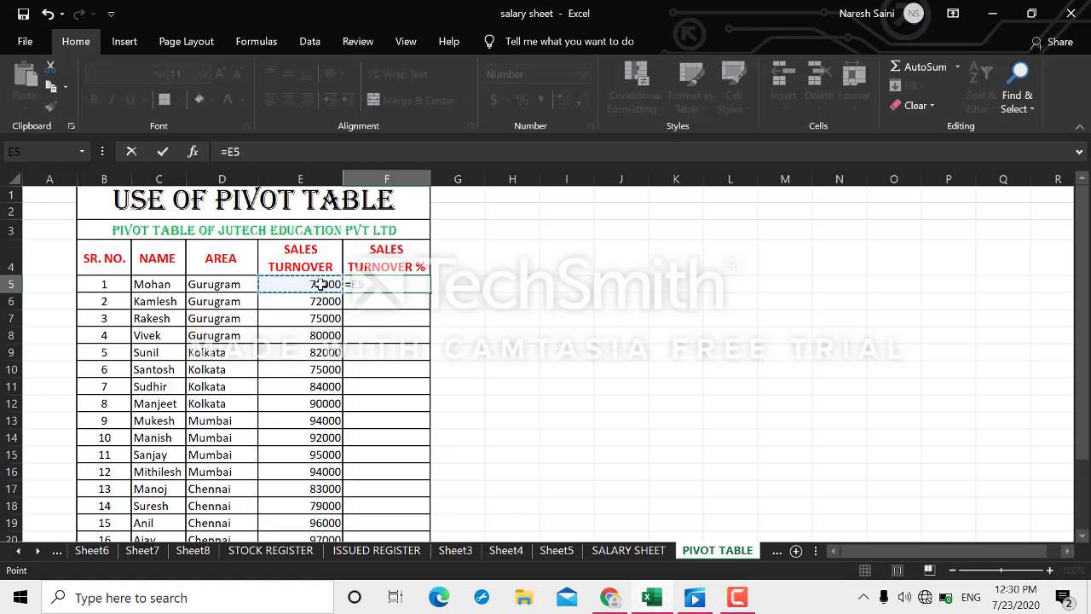
pyautogui.write('*100')
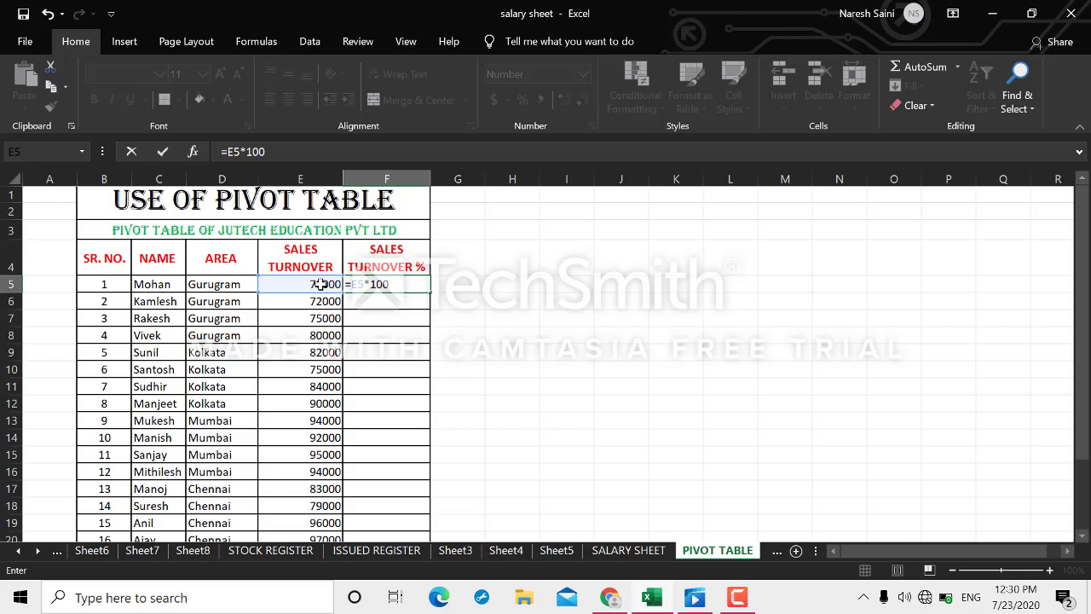
pyautogui.write('/')
pyautogui.moveTo(1083, 386); pyautogui.dragTo(1084, 452)
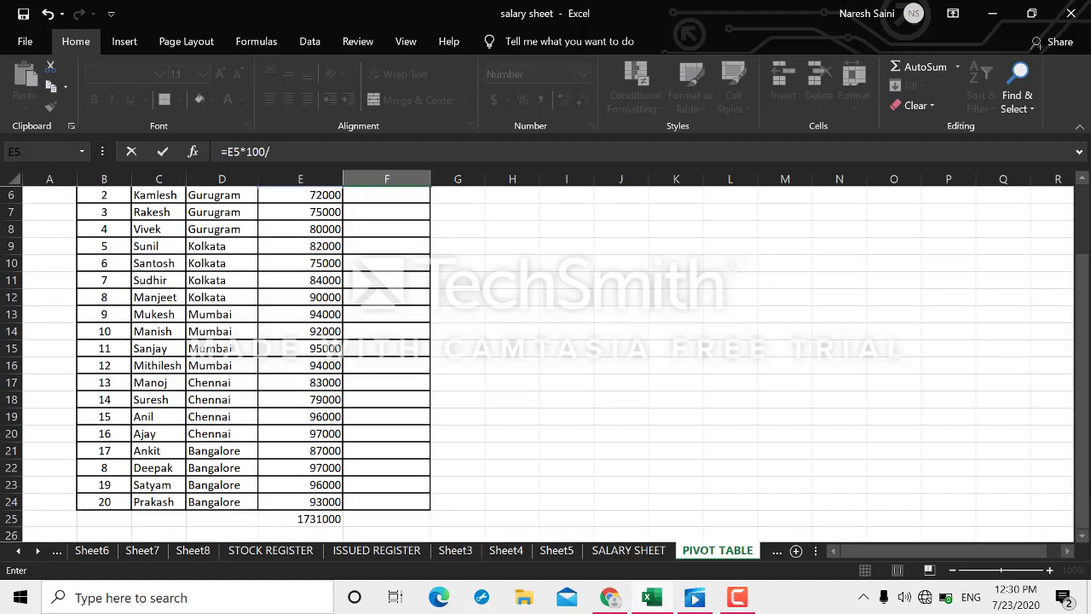
pyautogui.click(317, 522)
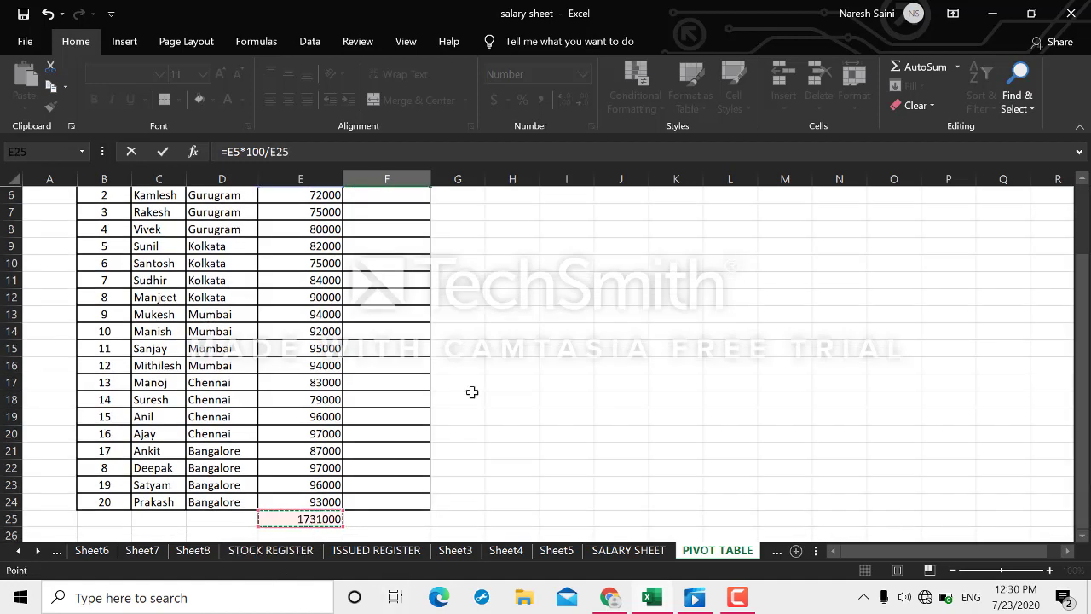
pyautogui.press('Escape')
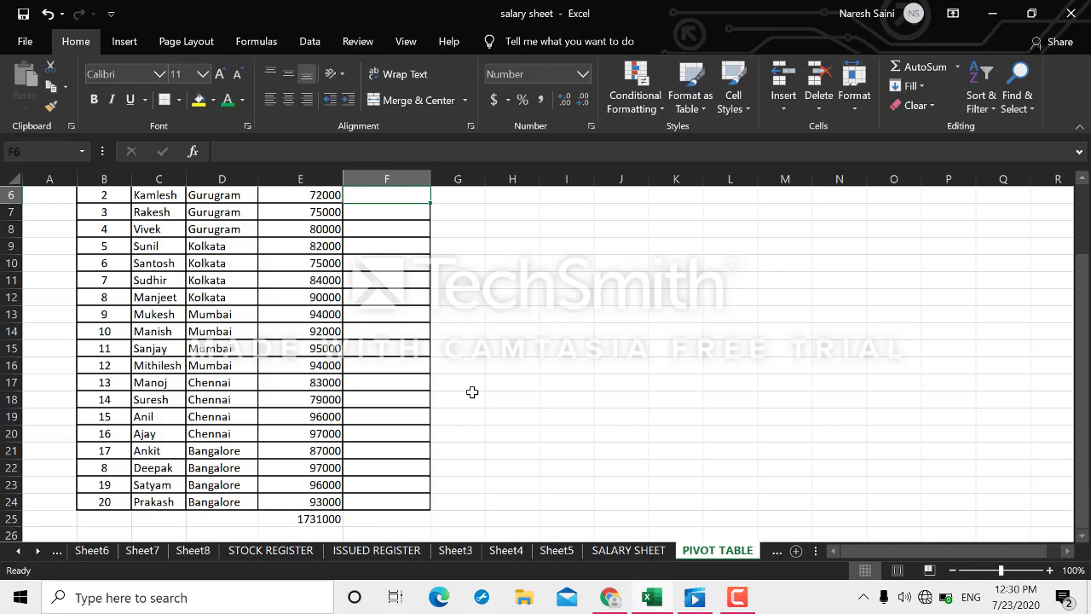
# Check and confirm the F5 percentage formula so it shows 4.04.
pyautogui.click(399, 444)
pyautogui.press('Up')
pyautogui.press('Up')
pyautogui.press('Up')
pyautogui.press('Up')
pyautogui.press('Up')
pyautogui.press('Up')
pyautogui.press('Up')
pyautogui.press('Up')
pyautogui.press('Up')
pyautogui.press('Up')
pyautogui.press('Up')
pyautogui.press('Up')
pyautogui.press('Up')
pyautogui.press('Up')
pyautogui.press('Up')
pyautogui.press('Up')
pyautogui.press('Up')
pyautogui.press('Up')
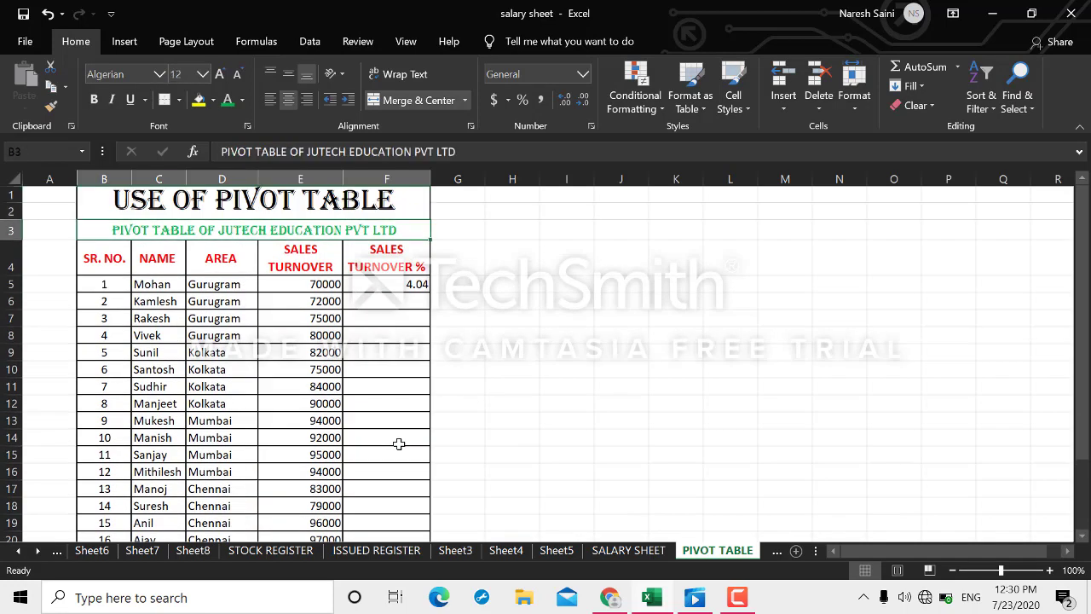
pyautogui.doubleClick(414, 285)
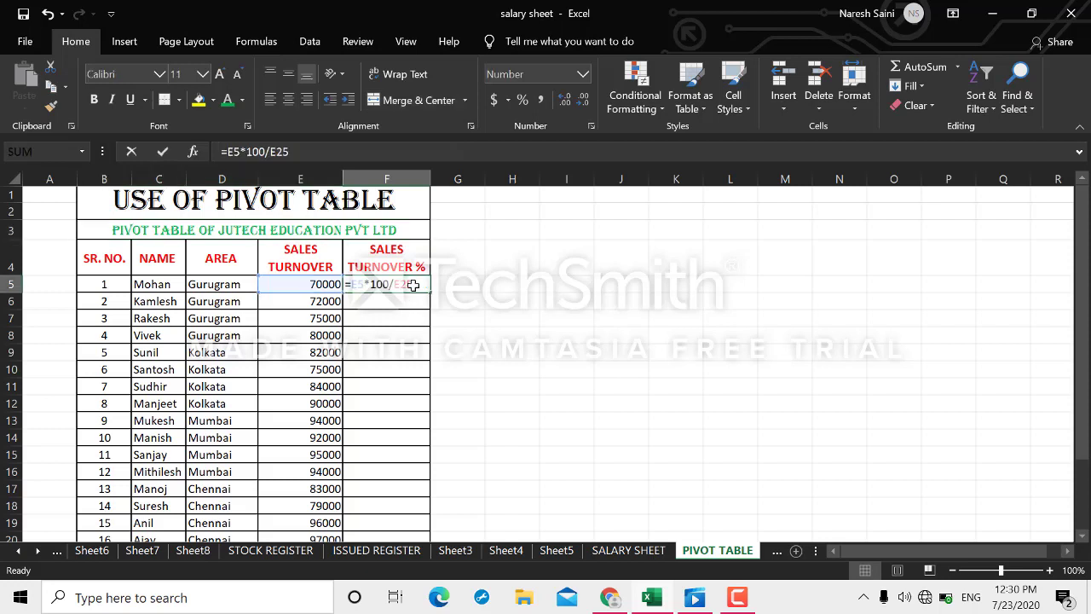
pyautogui.press('Return')
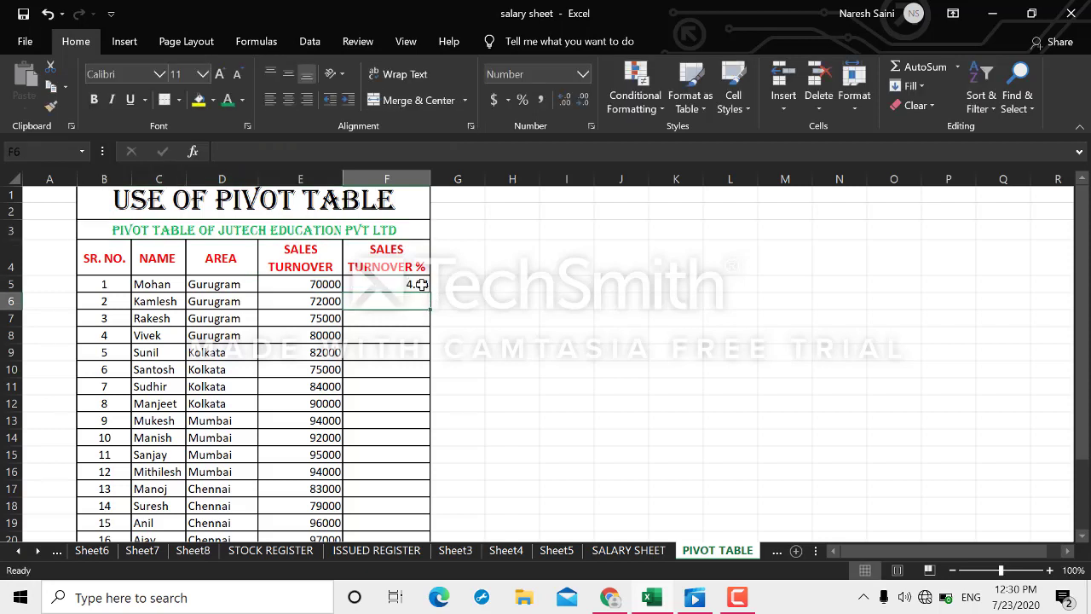
pyautogui.click(421, 284)
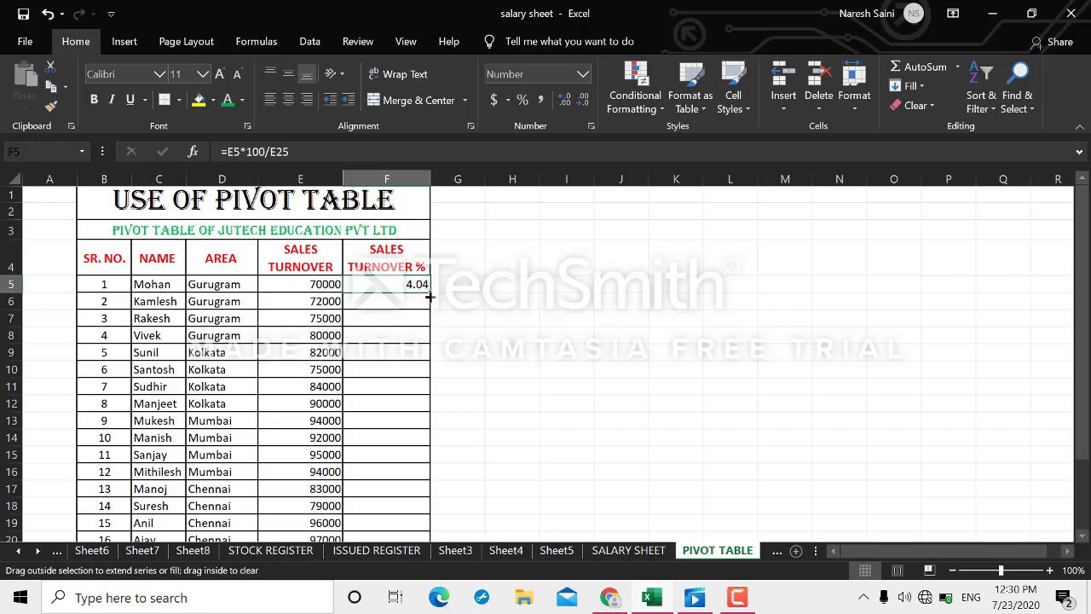
# Fill F5 down, then replace its E25 divisor with the fixed total 1731000.
pyautogui.moveTo(429, 296); pyautogui.dragTo(416, 477)
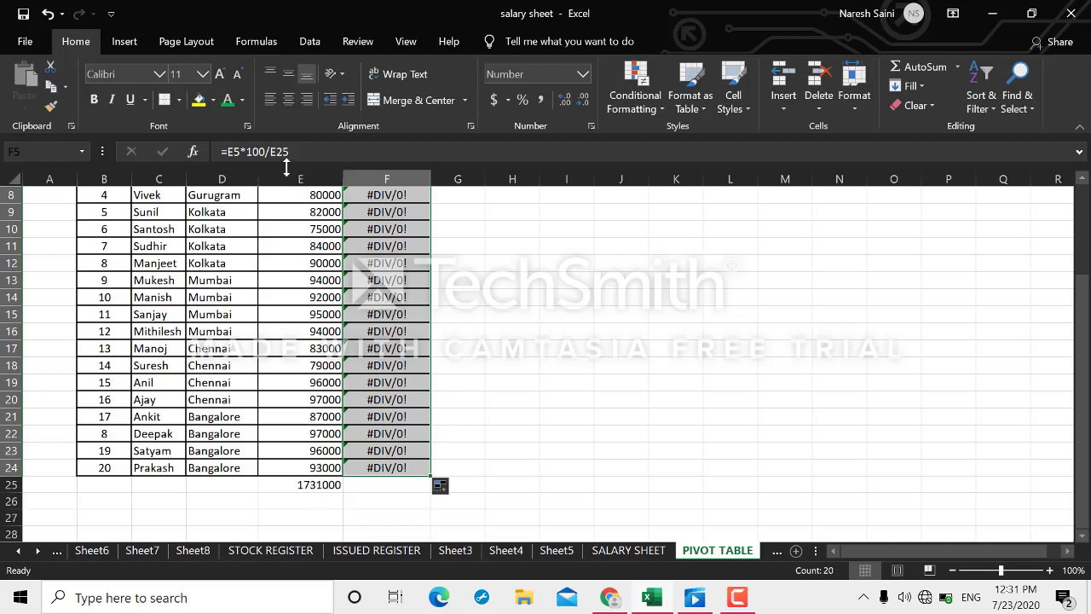
pyautogui.click(310, 155)
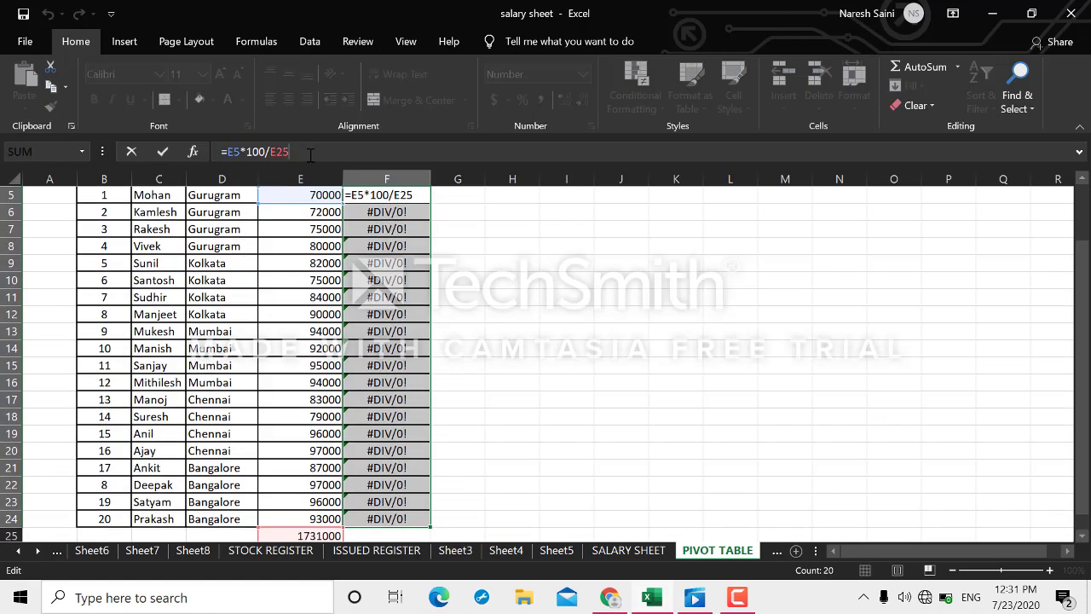
pyautogui.press('BackSpace')
pyautogui.press('BackSpace')
pyautogui.press('BackSpace')
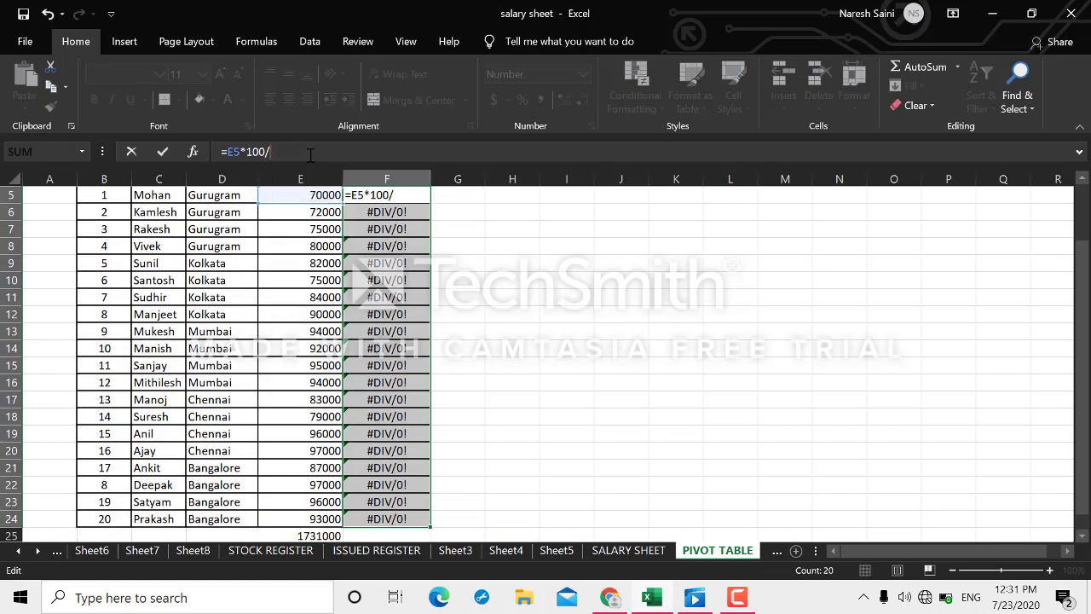
pyautogui.write('1731000')
pyautogui.press('Return')
# Copy the corrected F5 formula down to F24 and return to the top of the sheet.
pyautogui.click(373, 277)
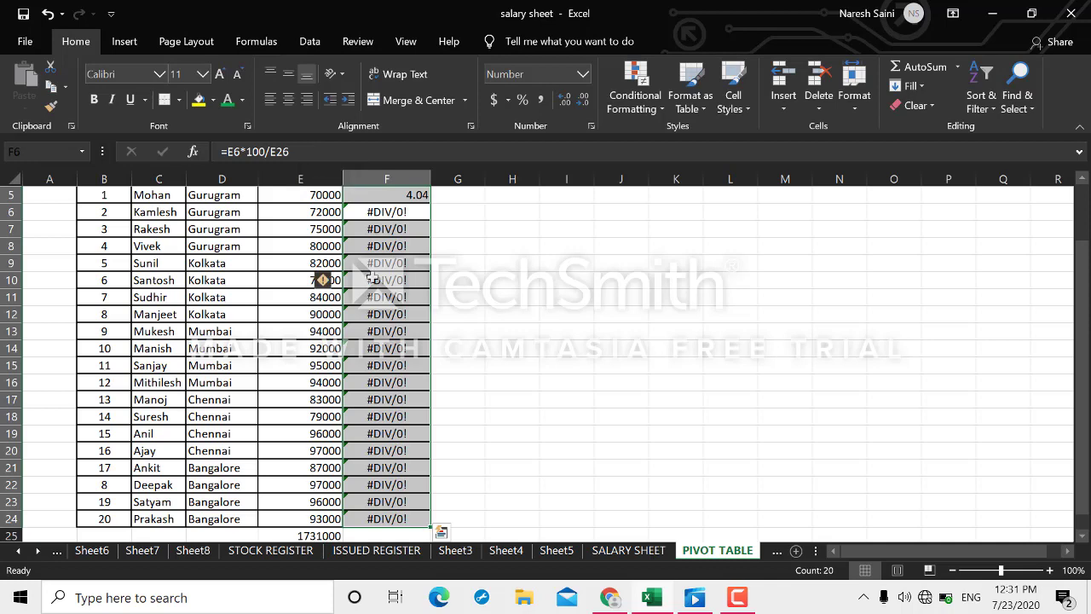
pyautogui.press('Up')
pyautogui.press('Up')
pyautogui.press('Up')
pyautogui.press('Up')
pyautogui.press('Up')
pyautogui.press('Up')
pyautogui.press('Up')
pyautogui.press('Up')
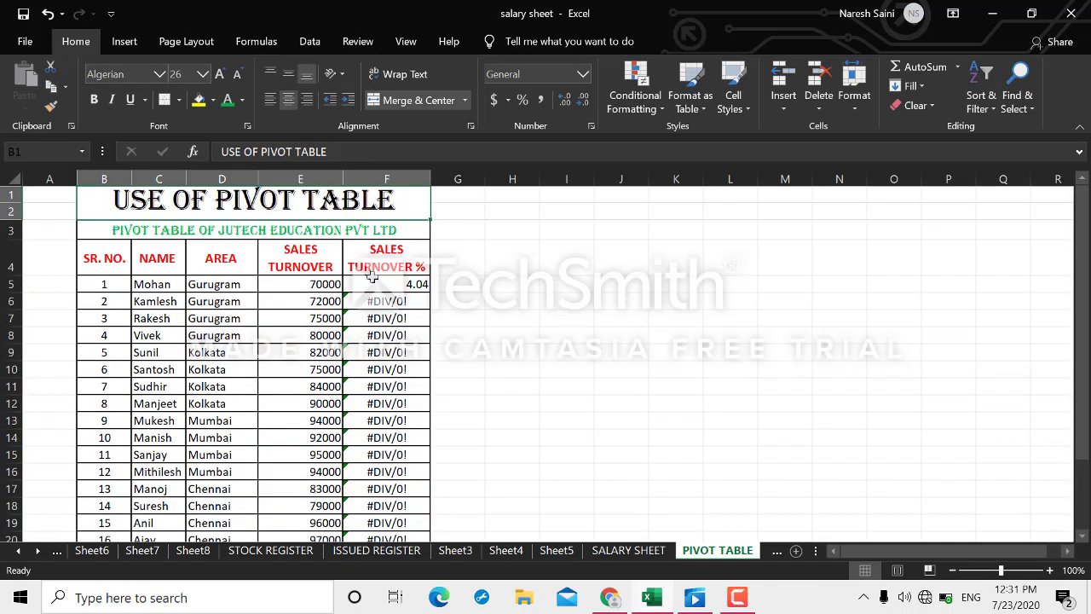
pyautogui.click(413, 284)
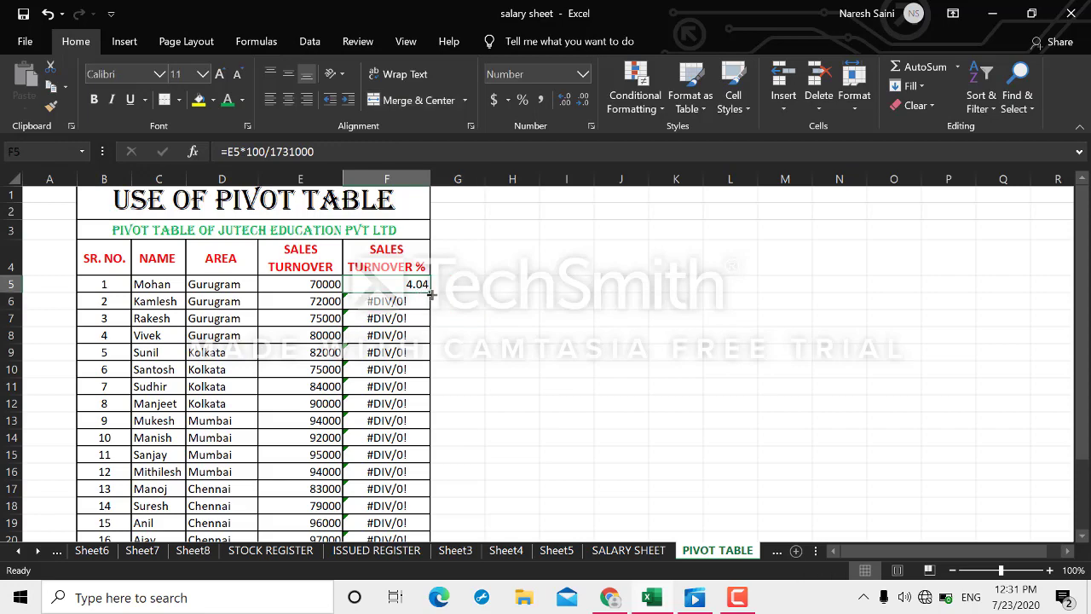
pyautogui.moveTo(431, 293); pyautogui.dragTo(430, 495)
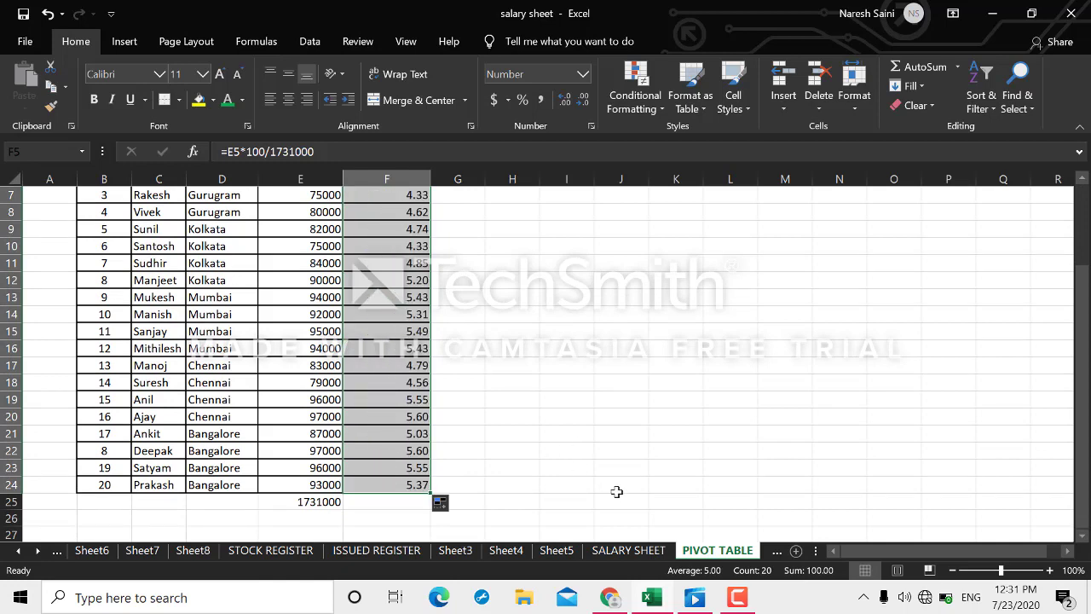
pyautogui.press('pagedown')
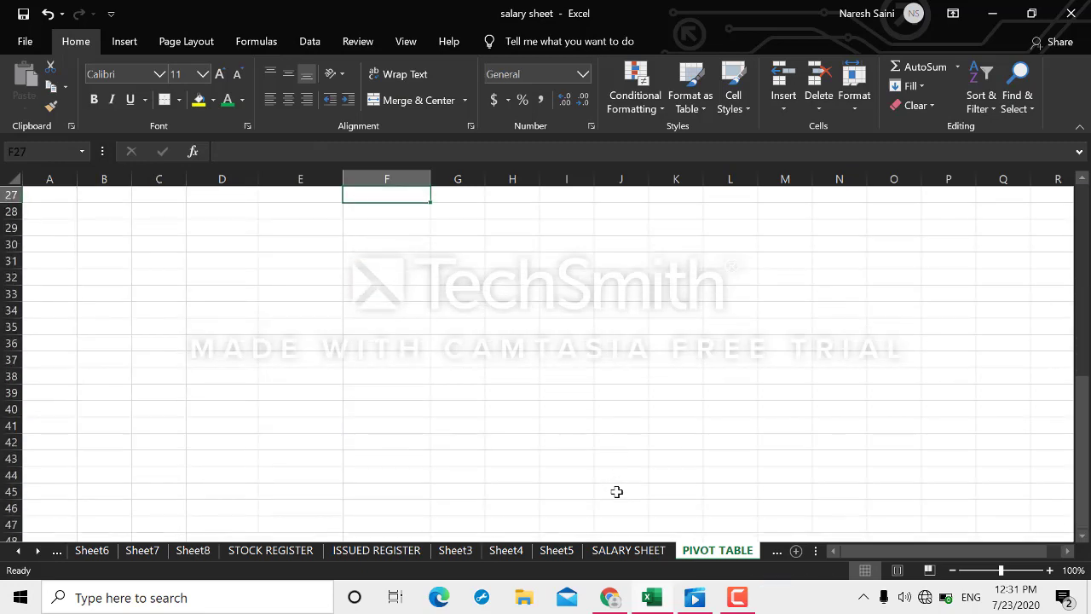
pyautogui.press('Up')
pyautogui.press('Up')
pyautogui.hotkey('ctrl', 'Up')
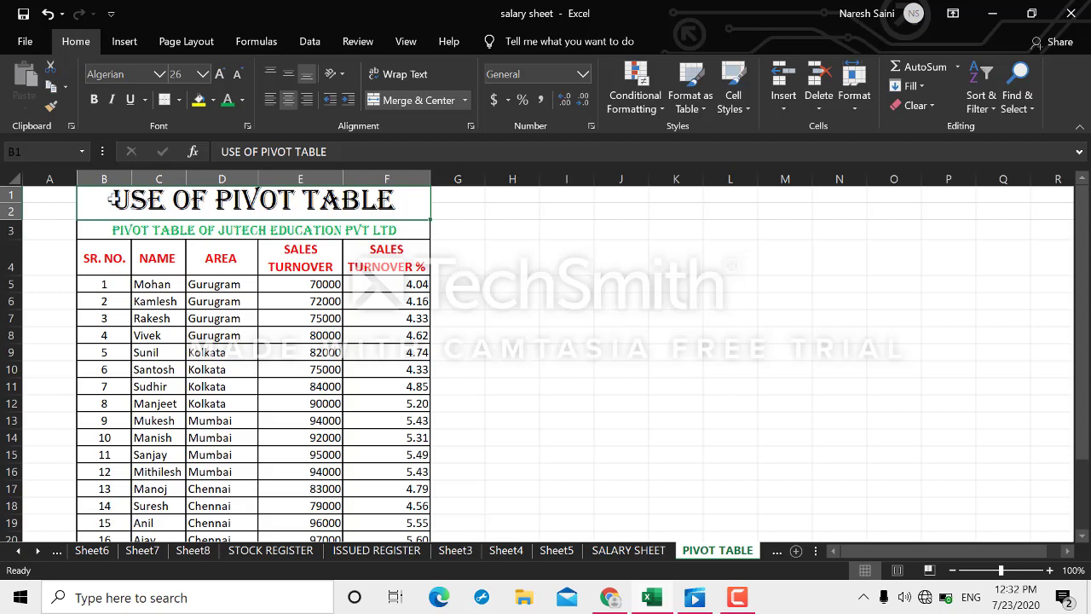
# Select C4:F24 and open Create PivotTable from the Insert tab.
pyautogui.click(94, 255)
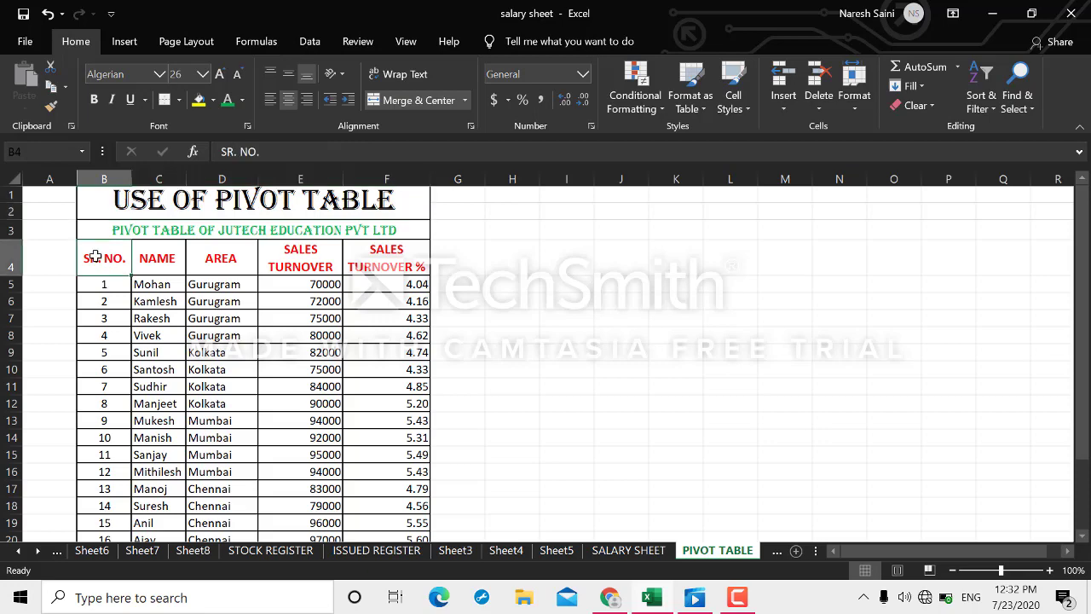
pyautogui.moveTo(146, 263); pyautogui.dragTo(384, 487)
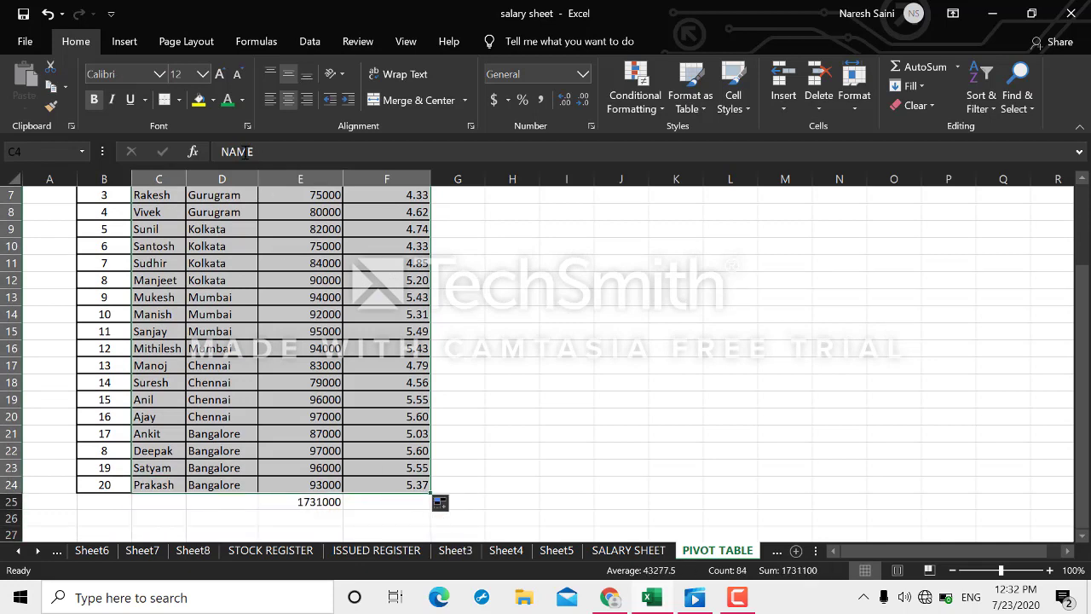
pyautogui.click(125, 43)
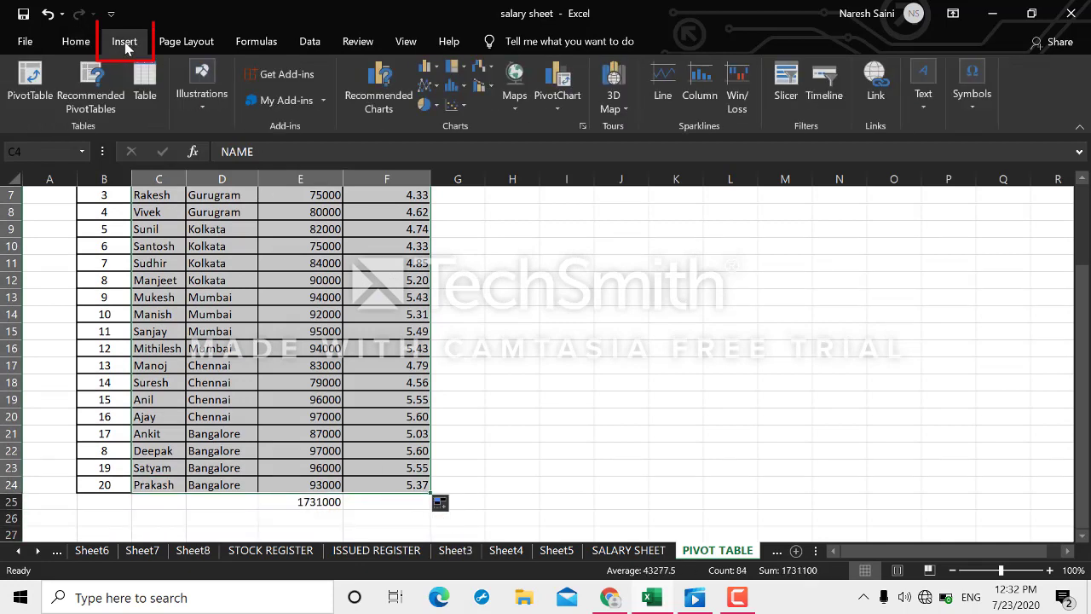
pyautogui.click(32, 85)
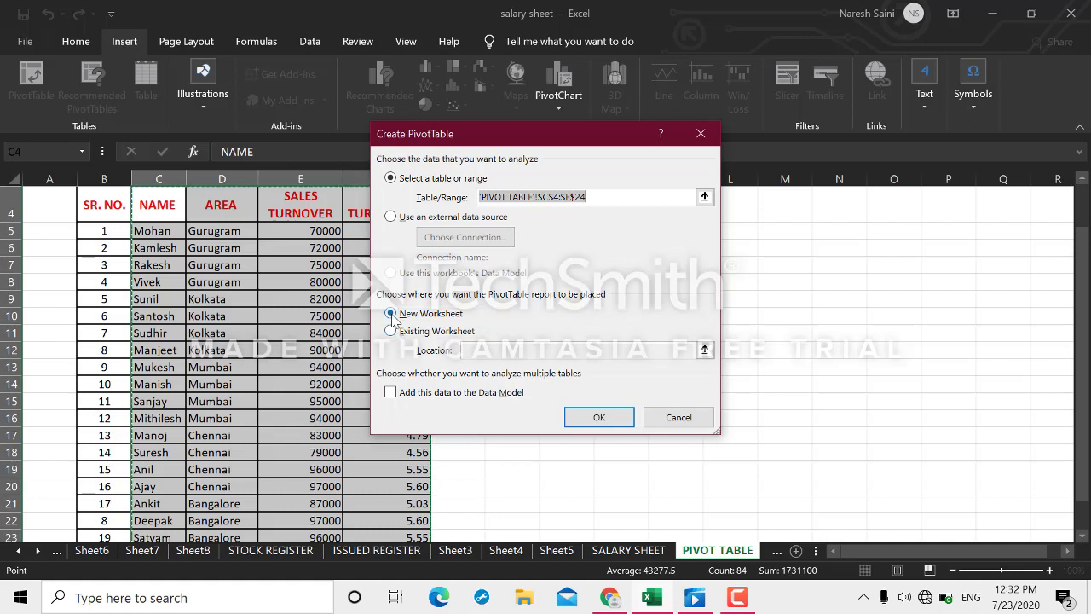
# Place the pivot table on a new worksheet with AREA rows and summed SALES TURNOVER %.
pyautogui.click(600, 419)
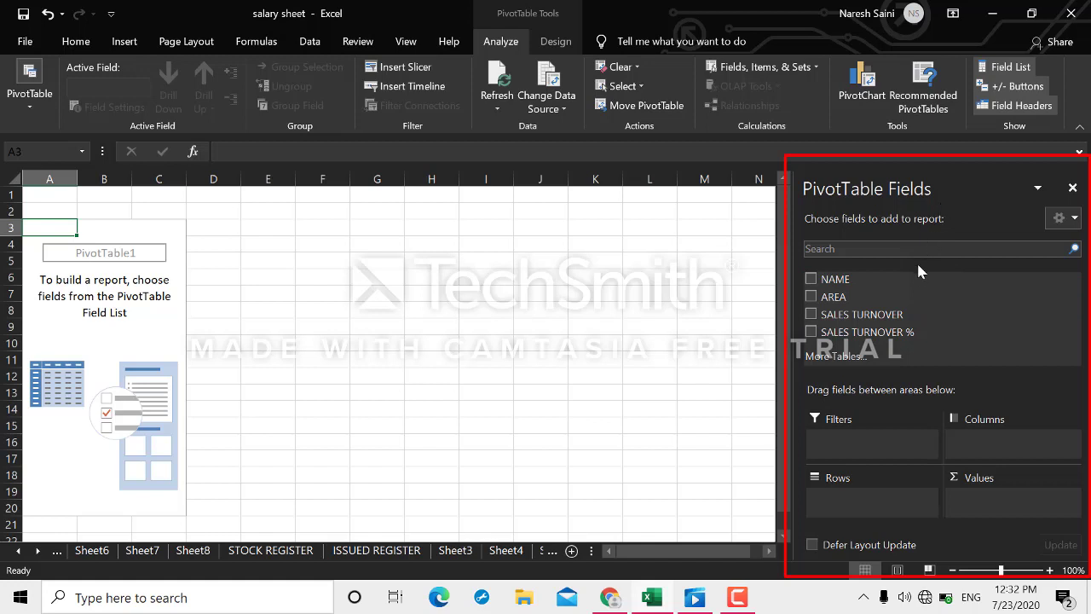
pyautogui.click(810, 298)
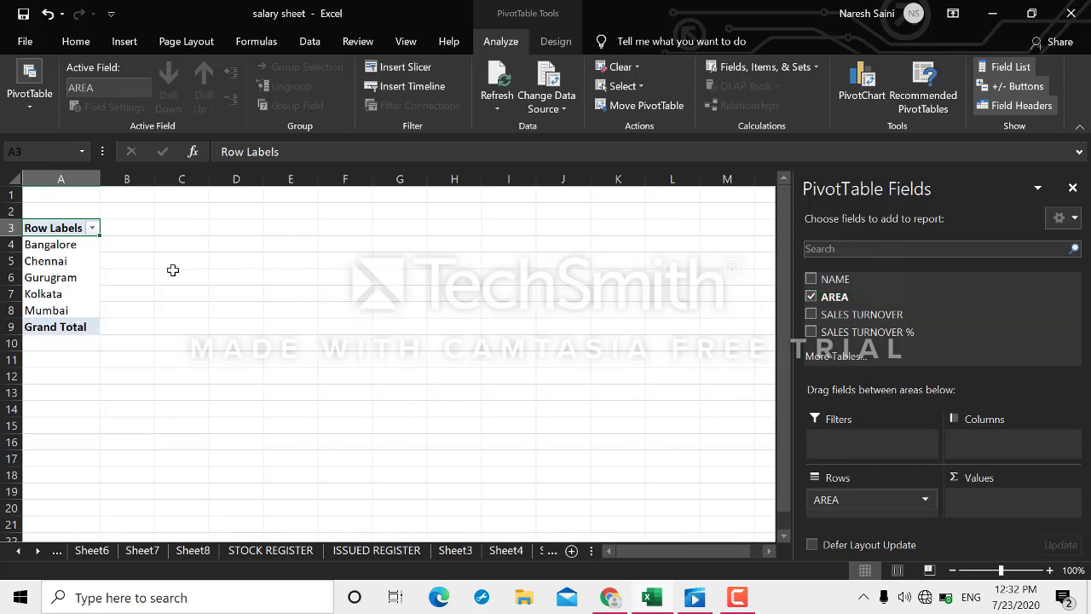
pyautogui.click(811, 332)
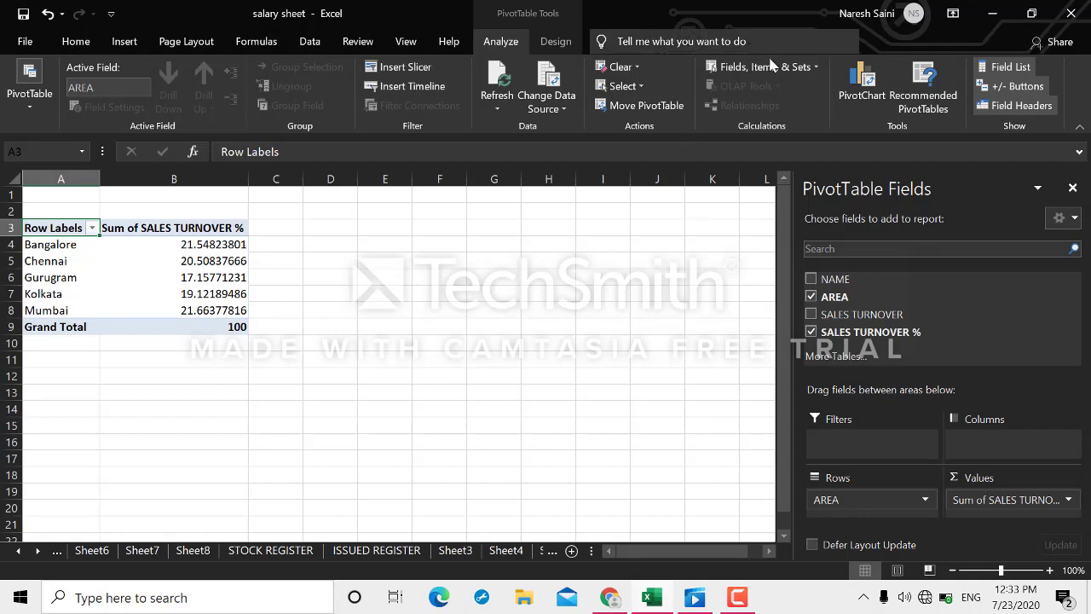
# Insert a clustered column pivot chart and move it right of the pivot table.
pyautogui.click(860, 85)
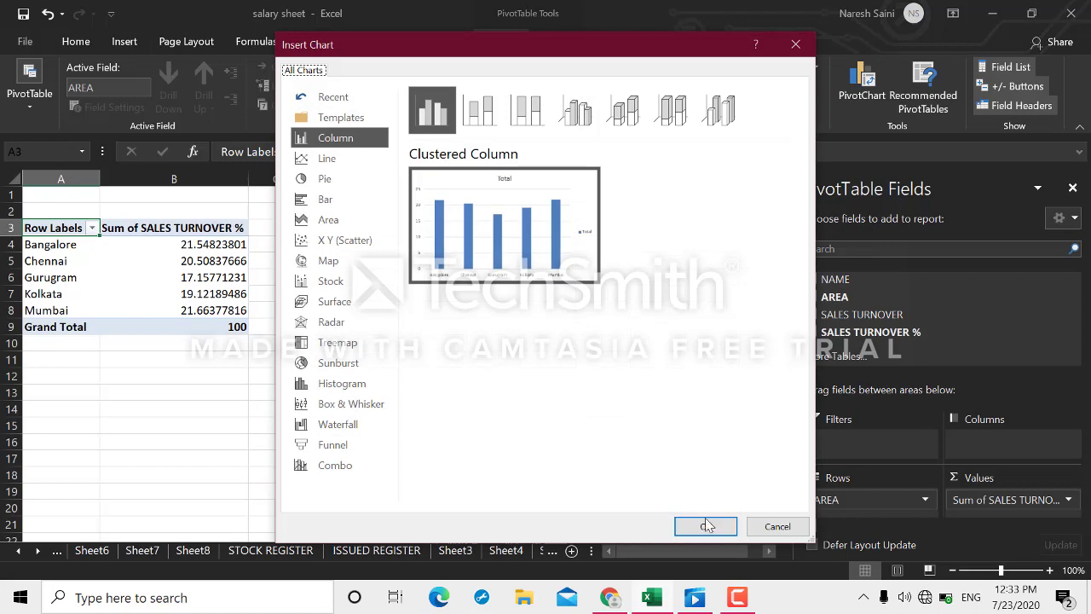
pyautogui.click(706, 527)
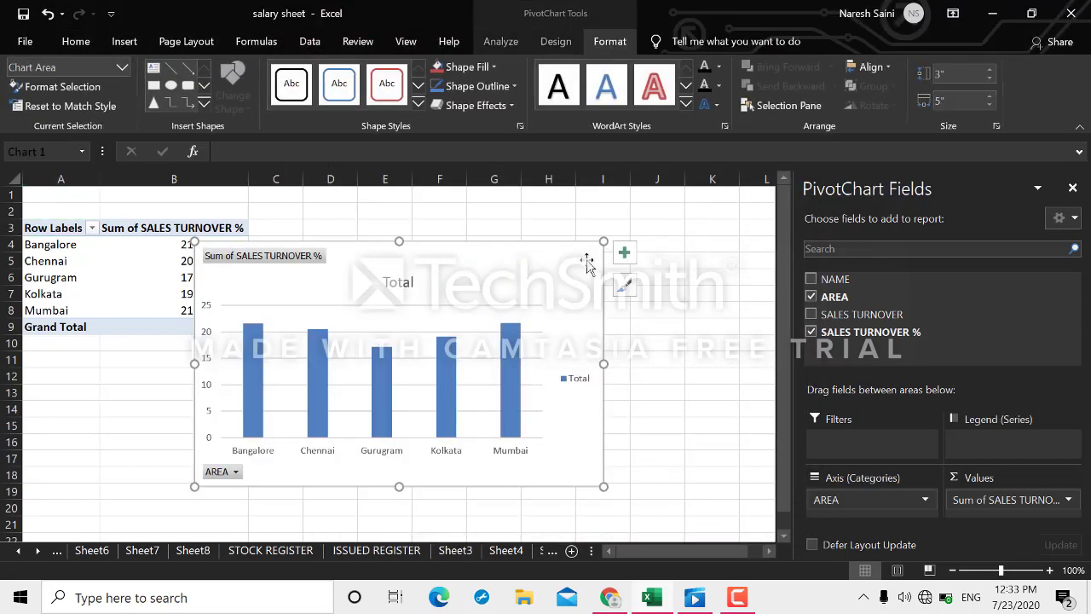
pyautogui.moveTo(563, 244); pyautogui.dragTo(605, 244)
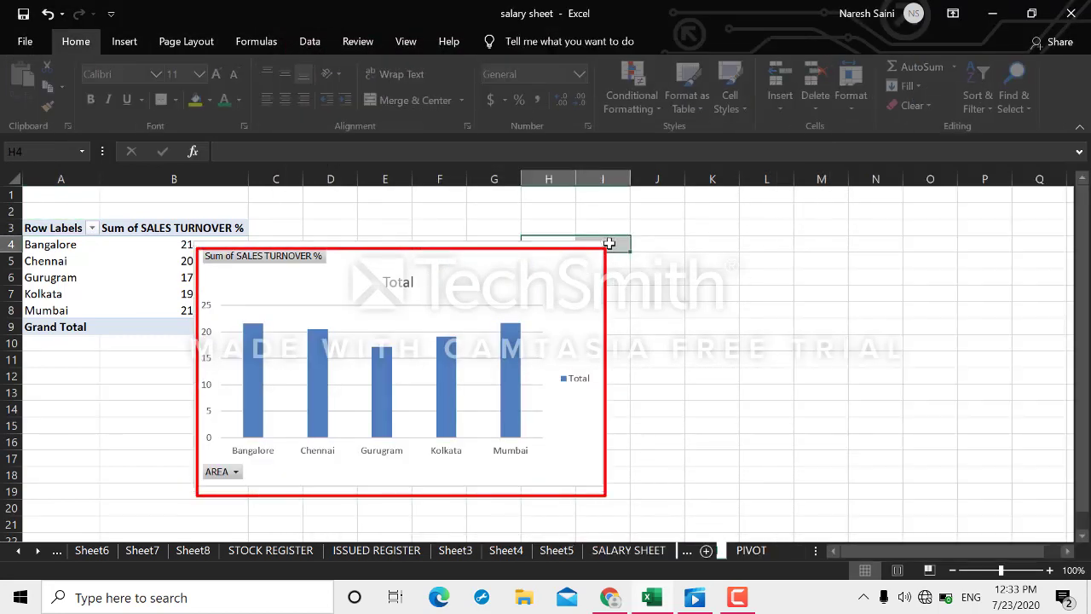
pyautogui.click(446, 241)
pyautogui.moveTo(446, 242); pyautogui.dragTo(583, 241)
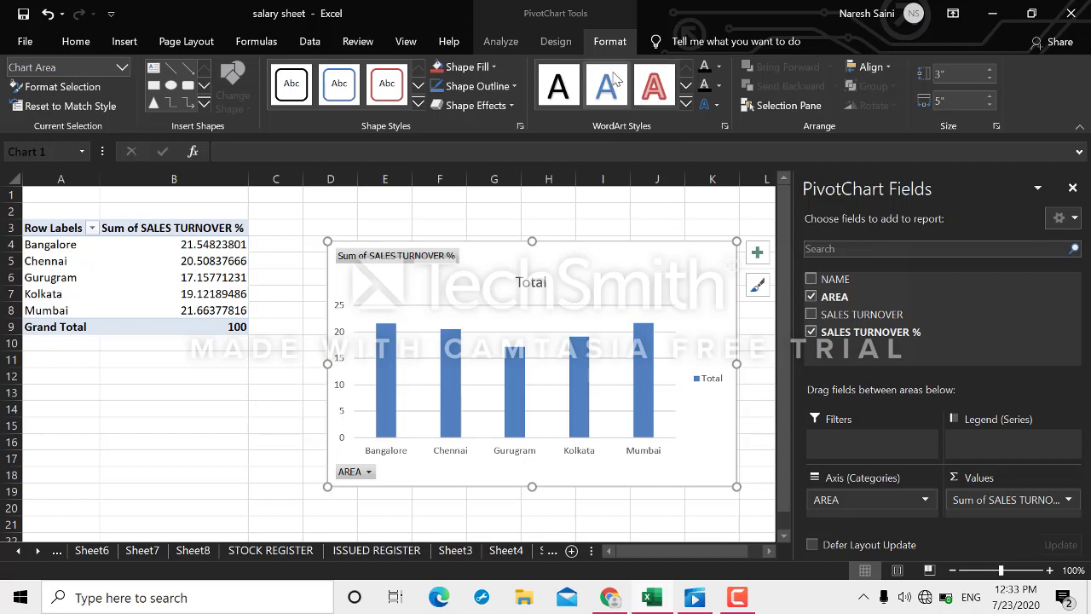
# Apply the eighth chart style with data labels and a hatched plot area.
pyautogui.click(557, 41)
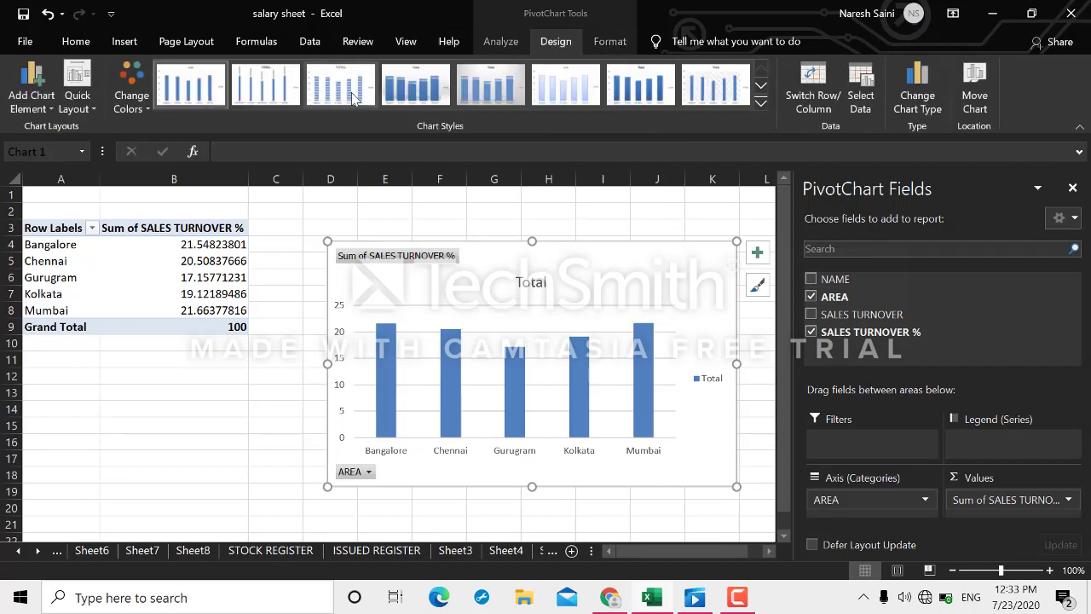
pyautogui.click(349, 92)
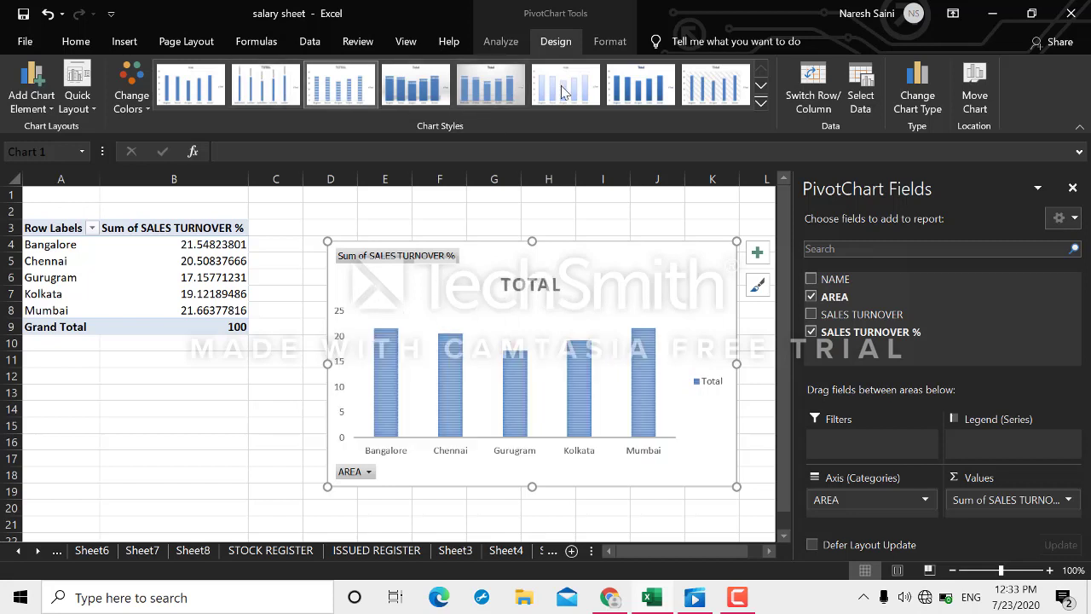
pyautogui.click(498, 85)
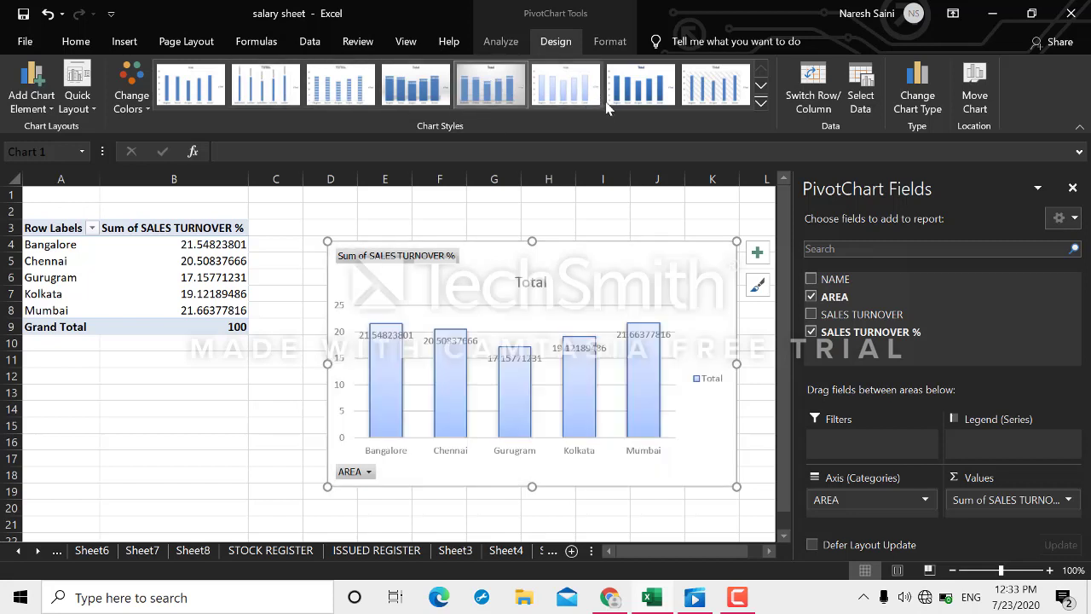
pyautogui.click(714, 88)
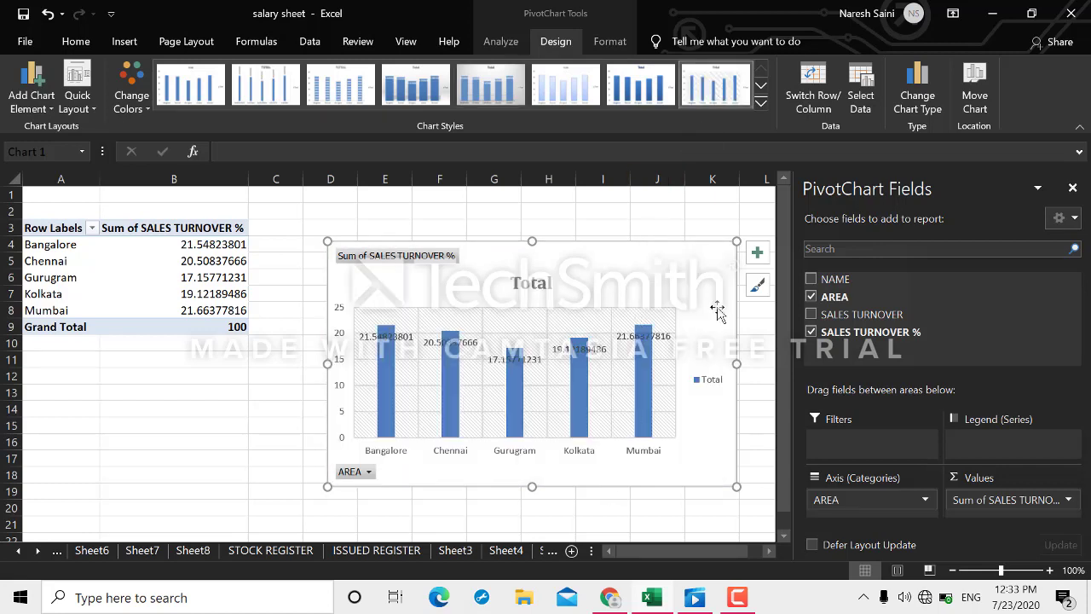
# Give the chart background a green Shape Fill.
pyautogui.click(610, 41)
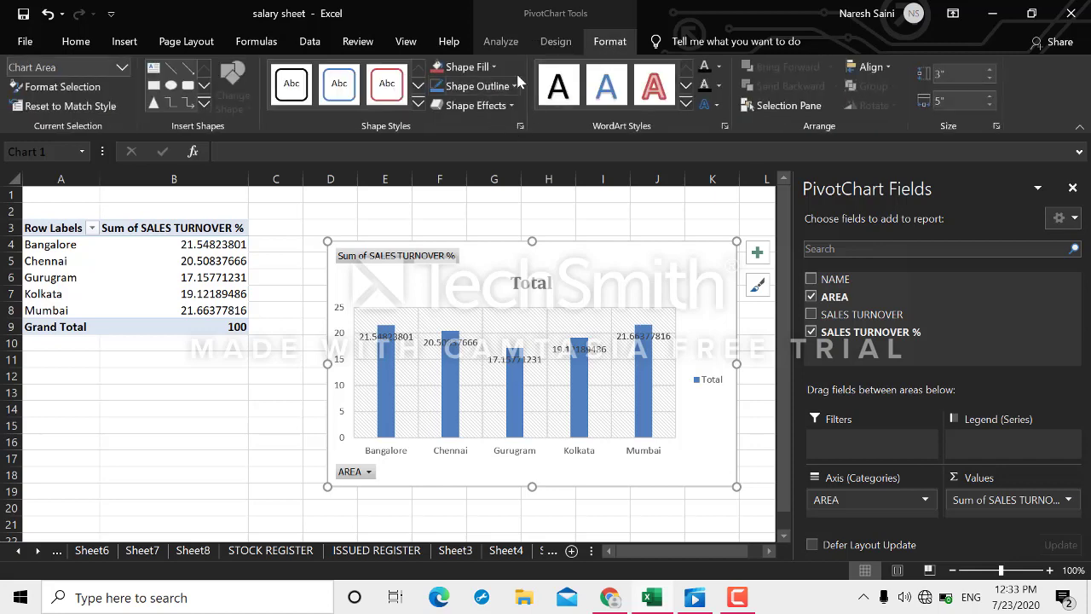
pyautogui.click(493, 69)
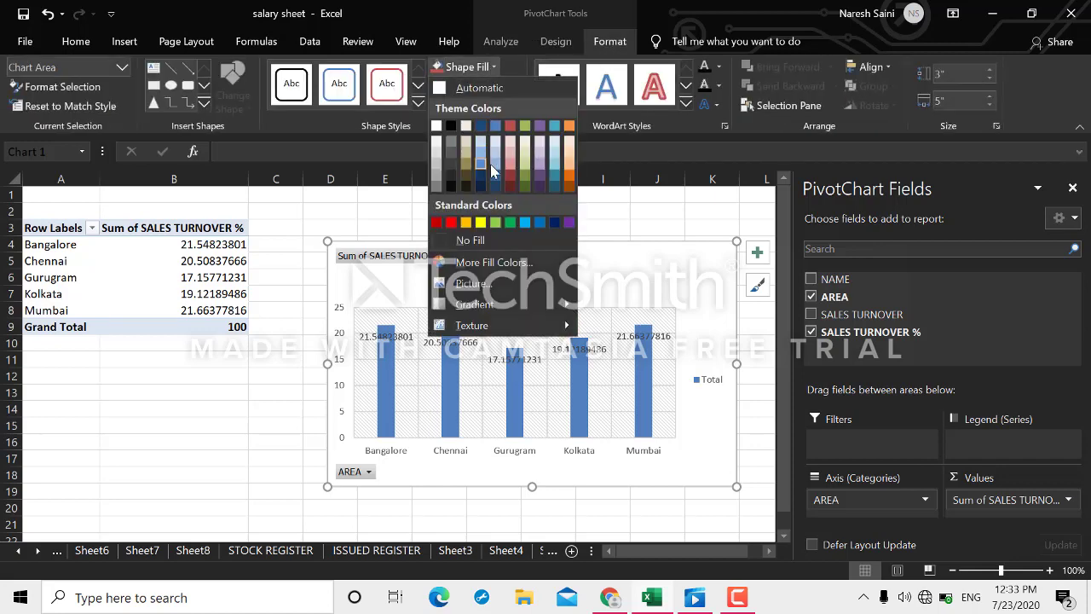
pyautogui.click(527, 126)
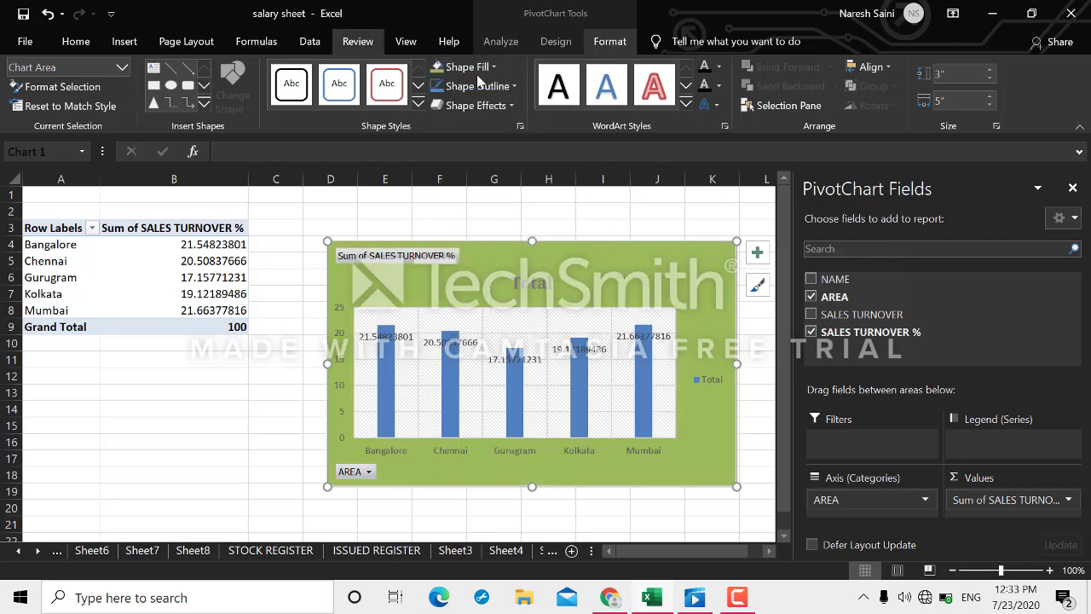
# Add NAME, resize the chart wider then narrower to 4.17", then remove NAME.
pyautogui.click(810, 280)
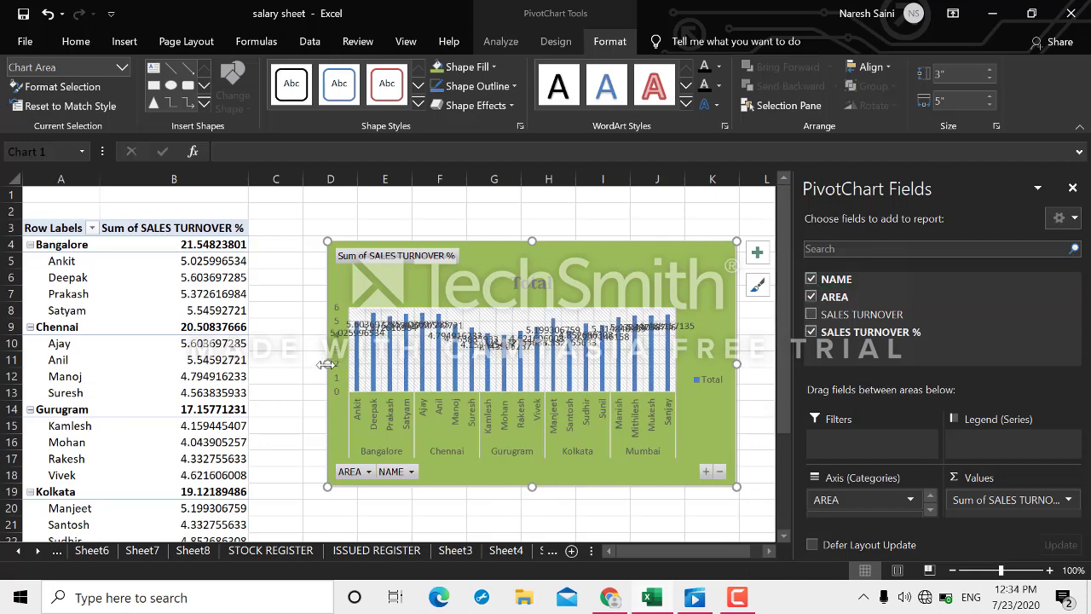
pyautogui.moveTo(326, 364); pyautogui.dragTo(41, 383)
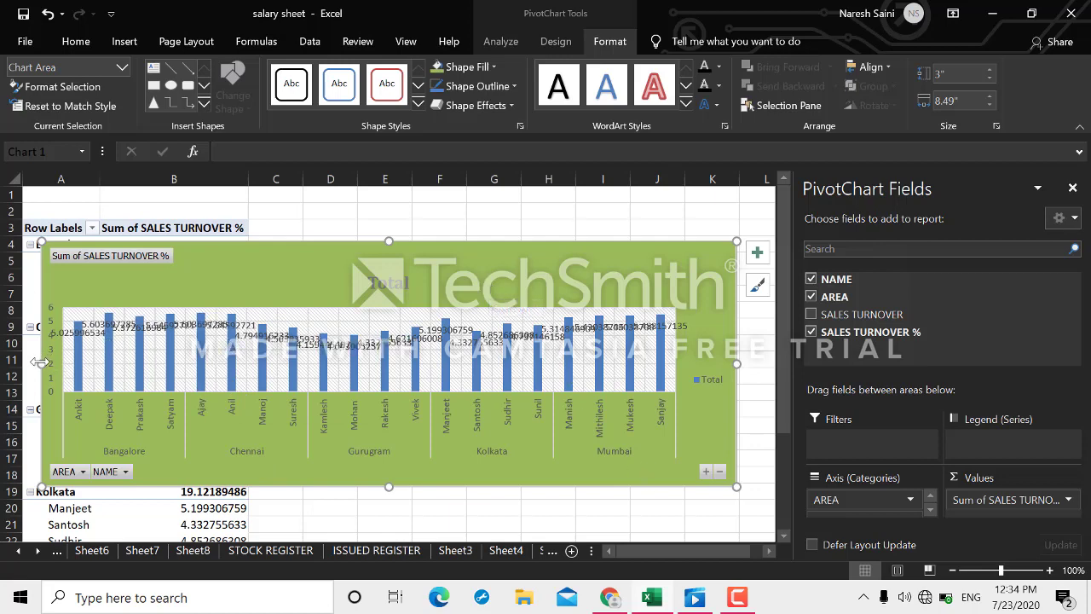
pyautogui.moveTo(41, 364); pyautogui.dragTo(394, 350)
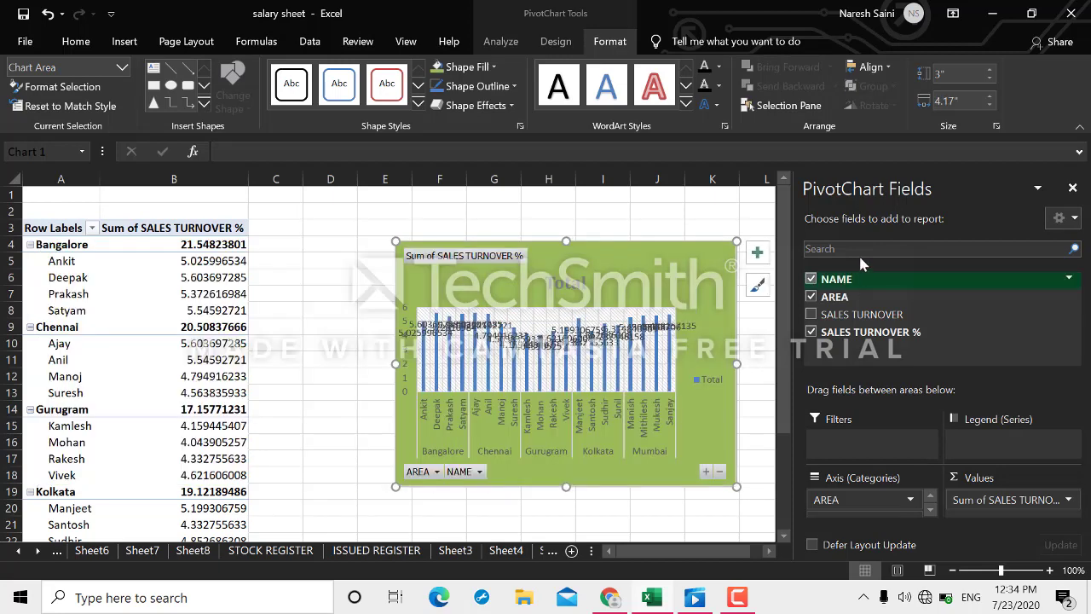
pyautogui.click(811, 280)
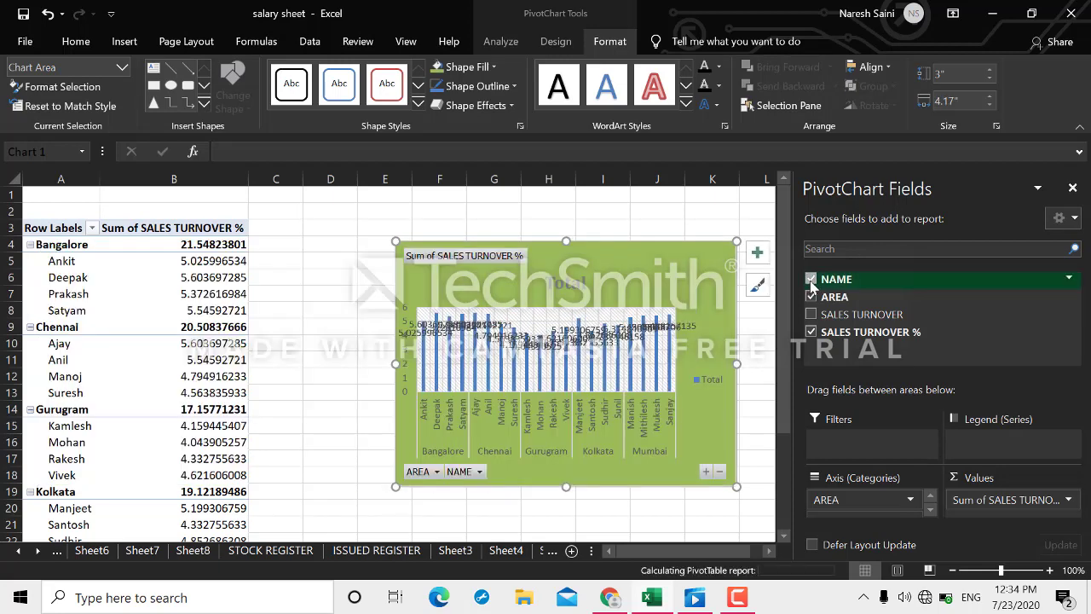